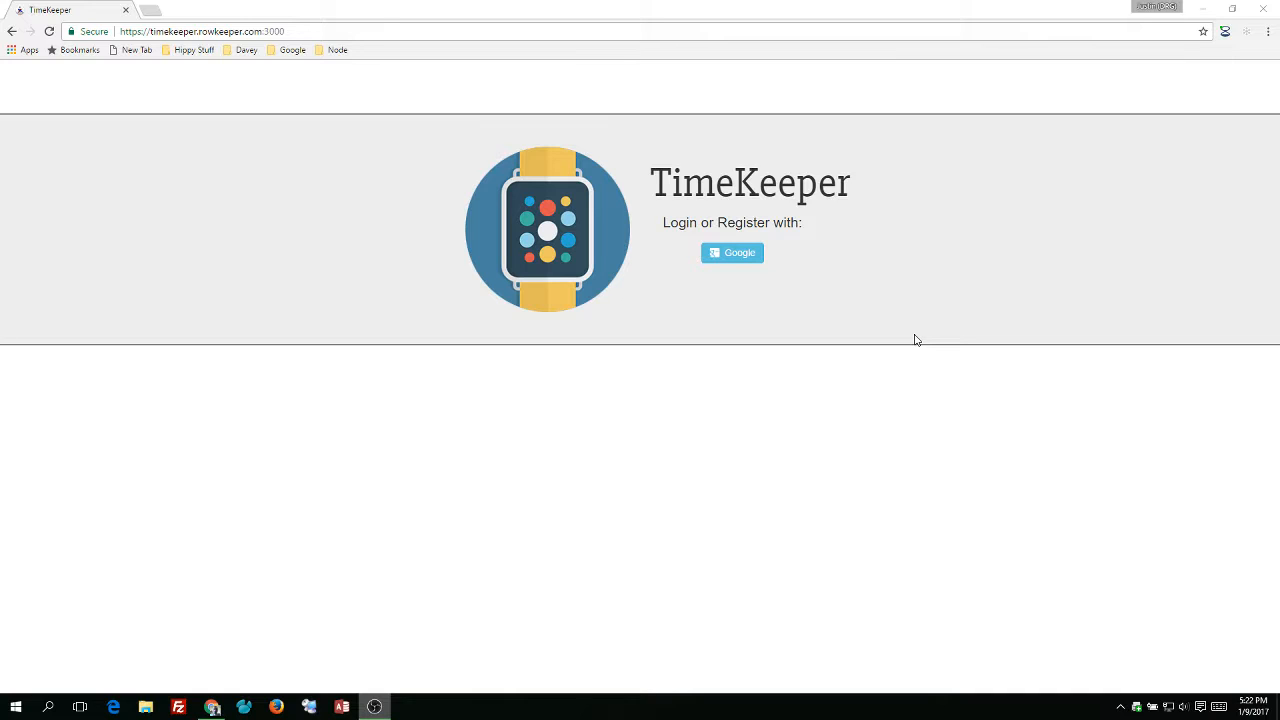
# Log in with Google and open the in-progress timesheet for the week of 1/14/2017.
pyautogui.click(743, 264)
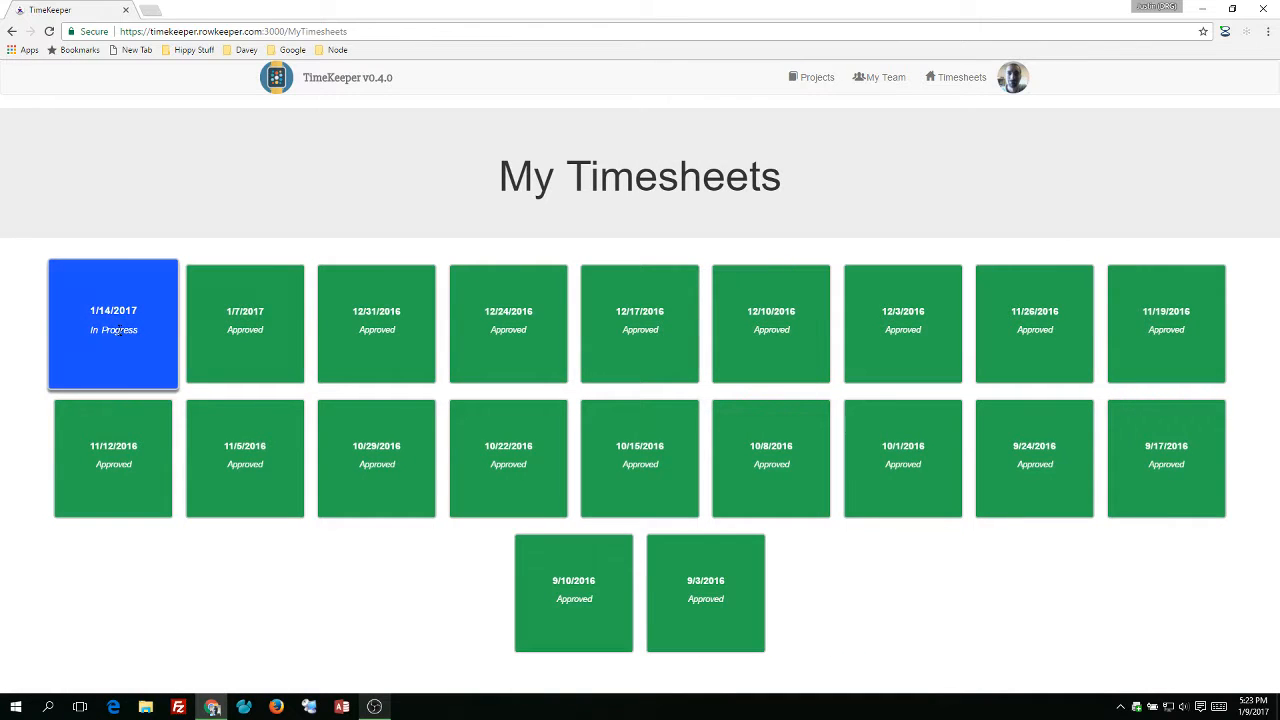
pyautogui.click(117, 333)
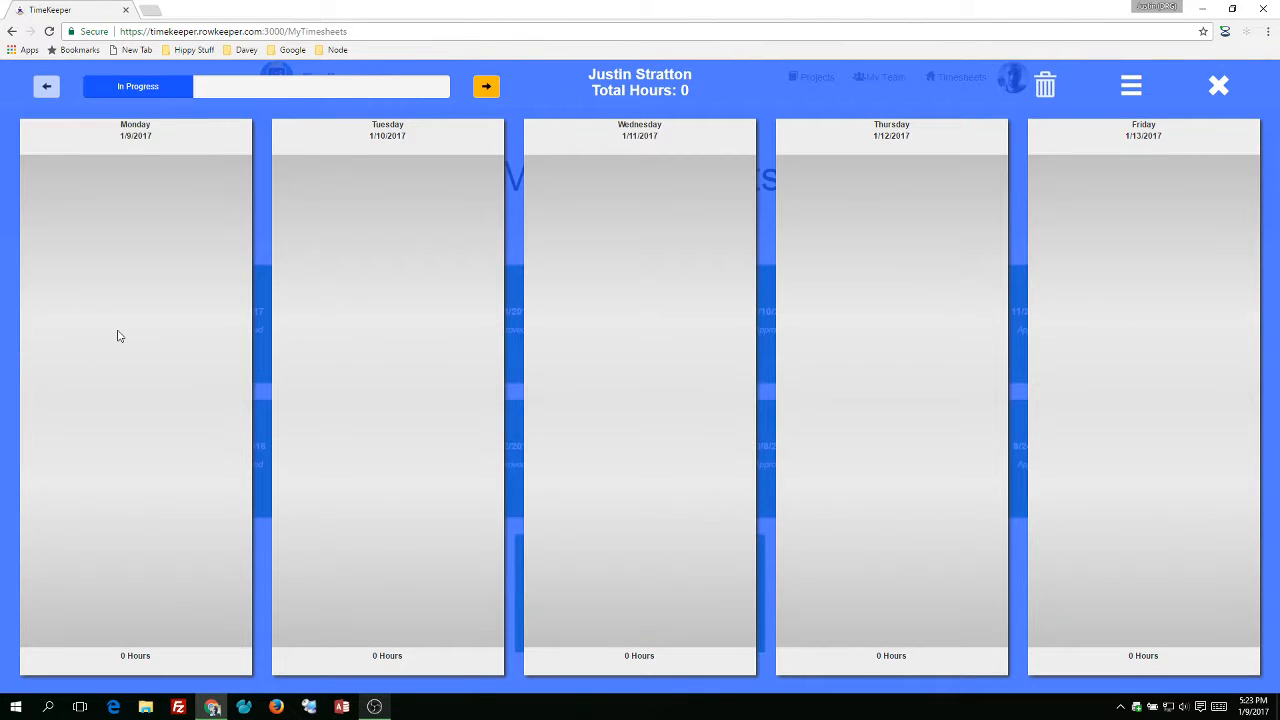
# Add an activity on Monday with project Adams Outdoor Advertising, activity Data Conversion and location Not Applicable.
pyautogui.moveTo(99, 677)
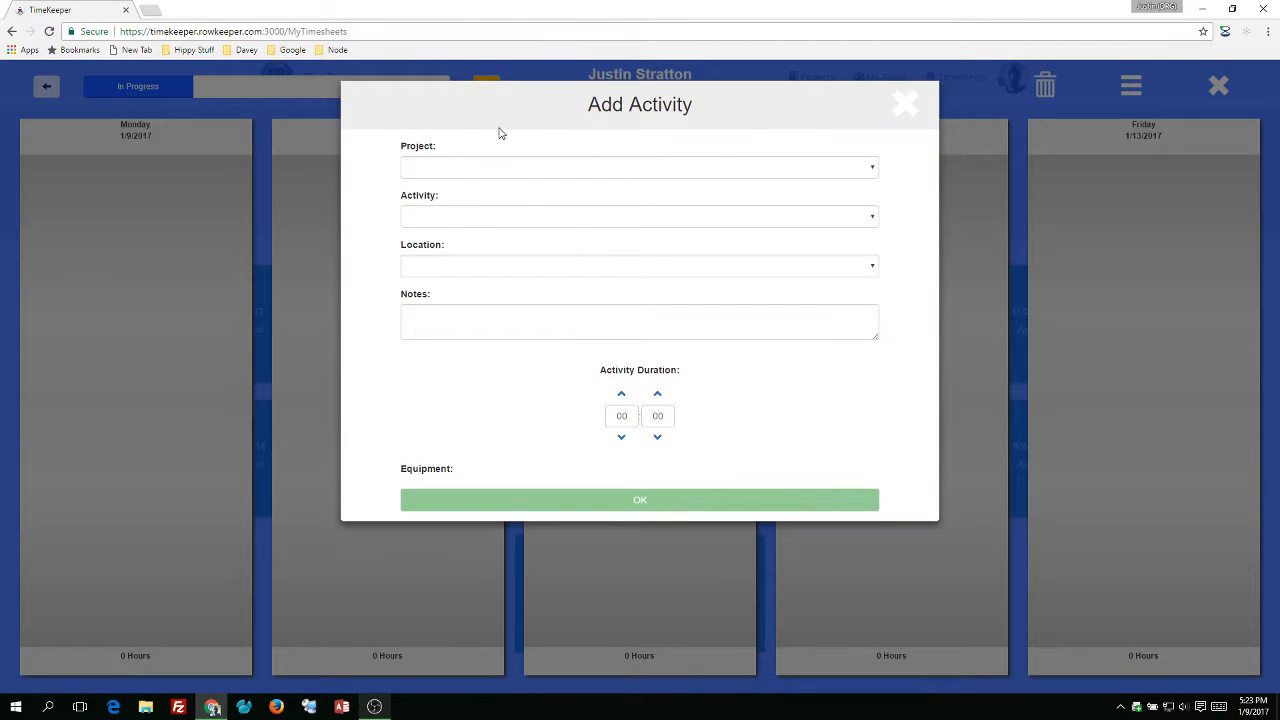
pyautogui.click(497, 168)
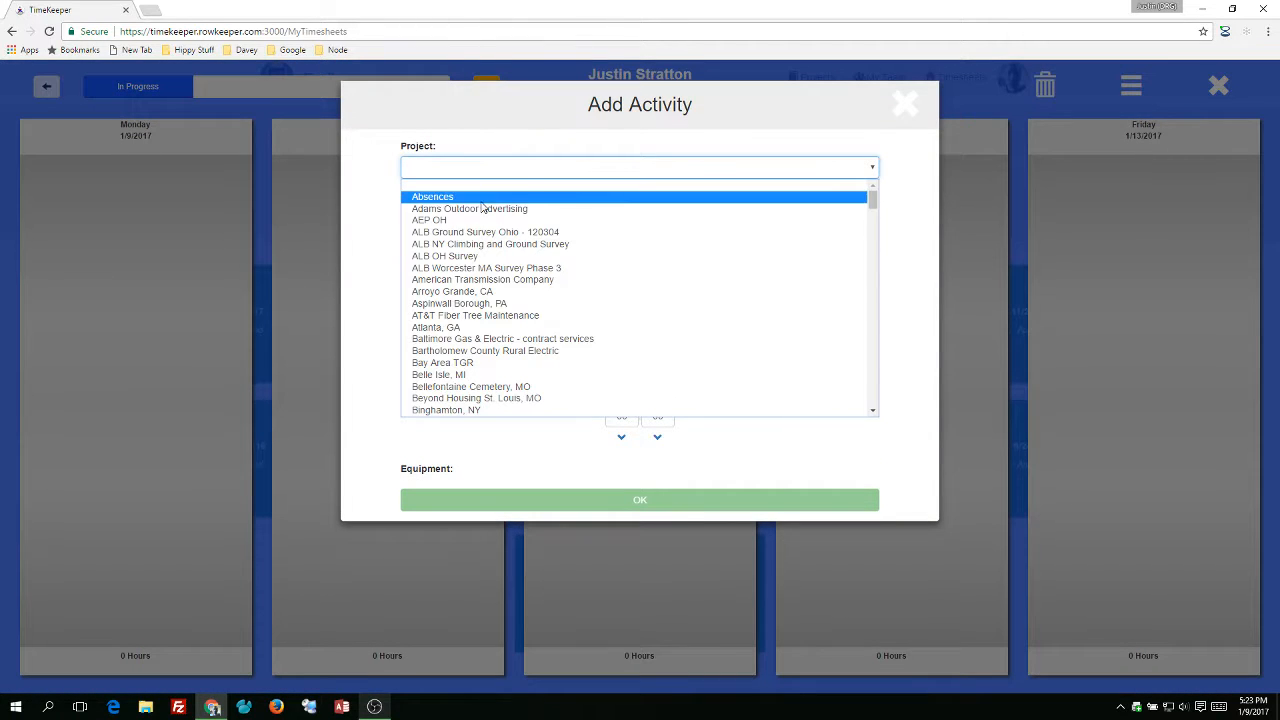
pyautogui.click(483, 208)
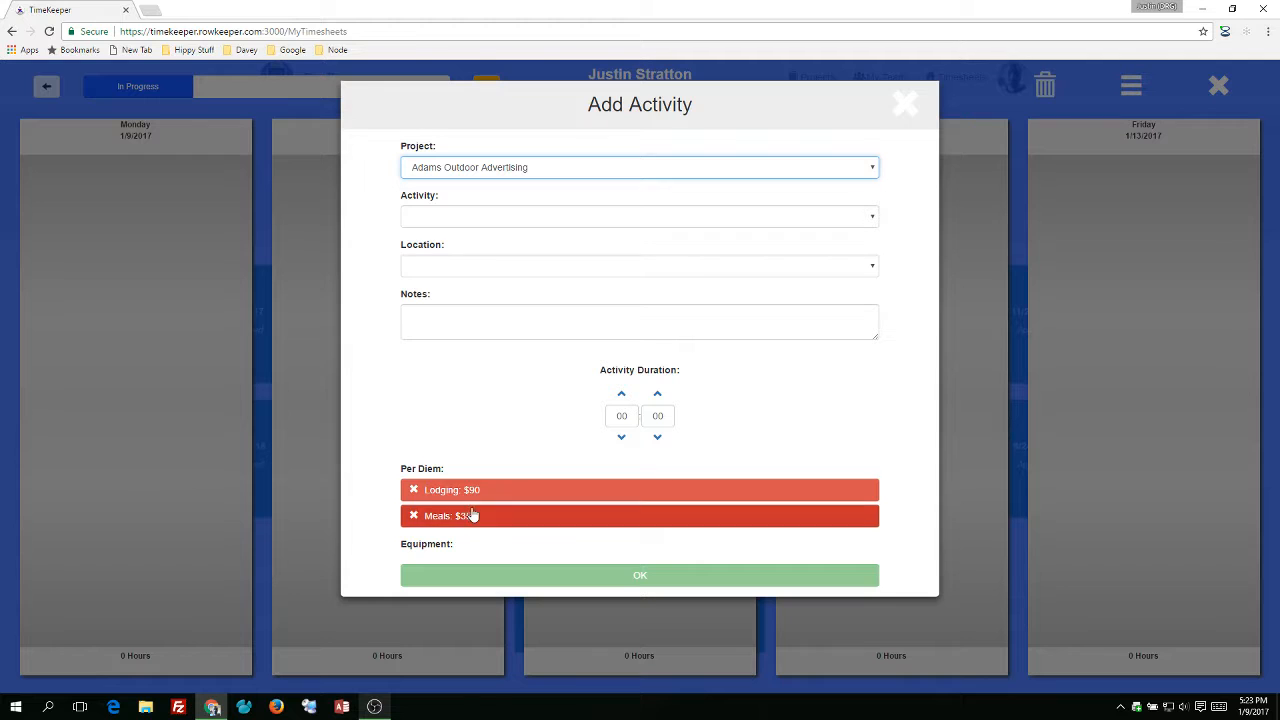
pyautogui.click(493, 218)
pyautogui.click(490, 270)
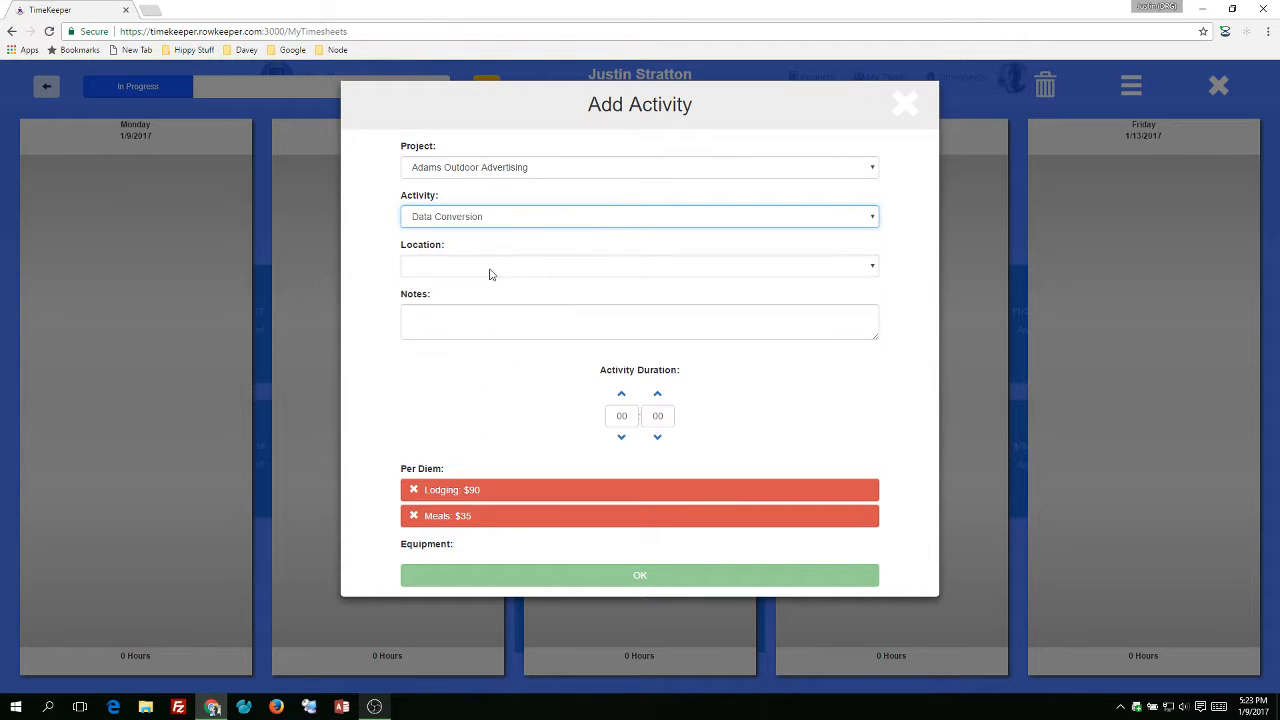
pyautogui.click(490, 267)
pyautogui.click(486, 291)
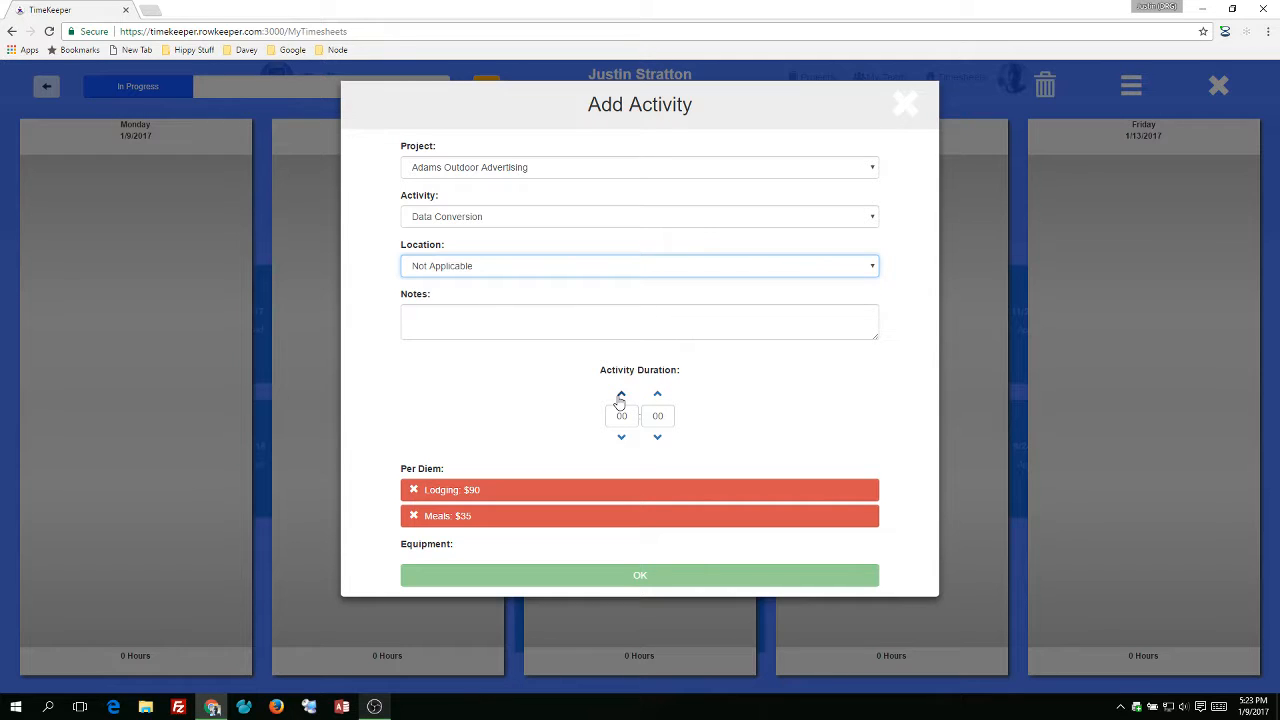
# Set the Monday activity's duration to 8 hours, claim the Lodging and Meals per diems, and save it.
pyautogui.click(620, 396)
pyautogui.click(620, 396)
pyautogui.click(620, 396)
pyautogui.click(620, 396)
pyautogui.click(620, 396)
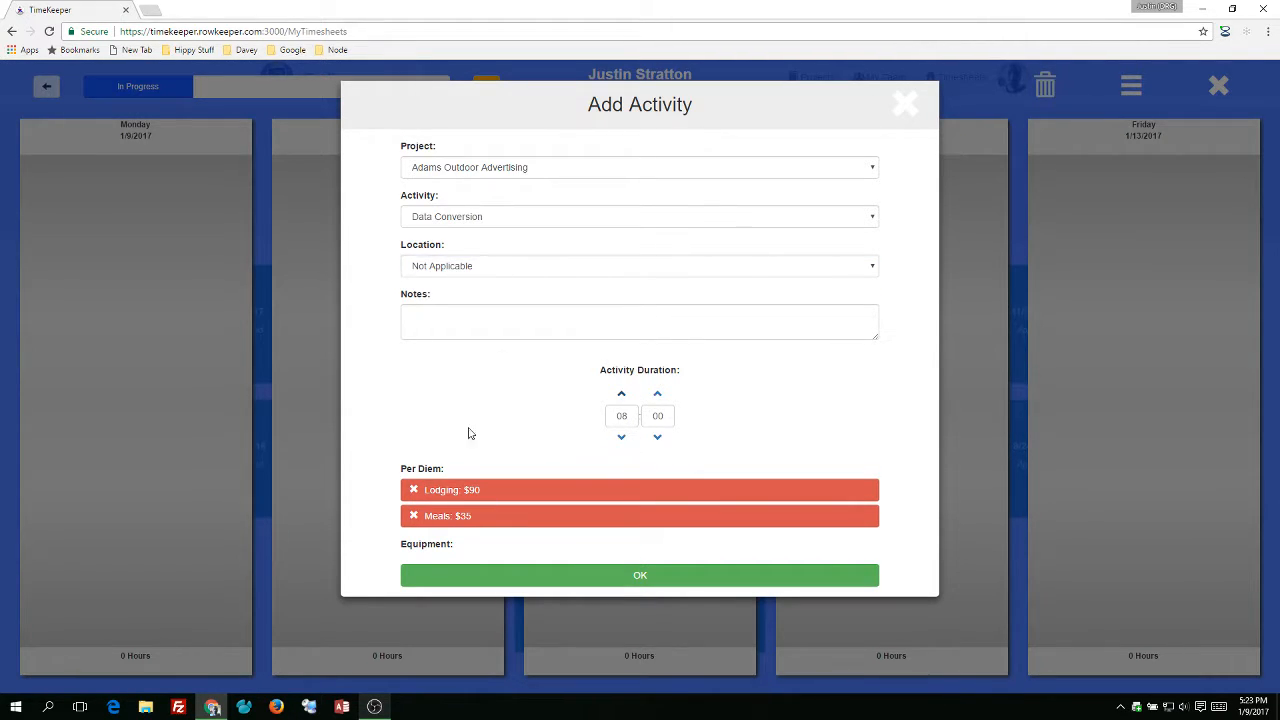
pyautogui.click(453, 491)
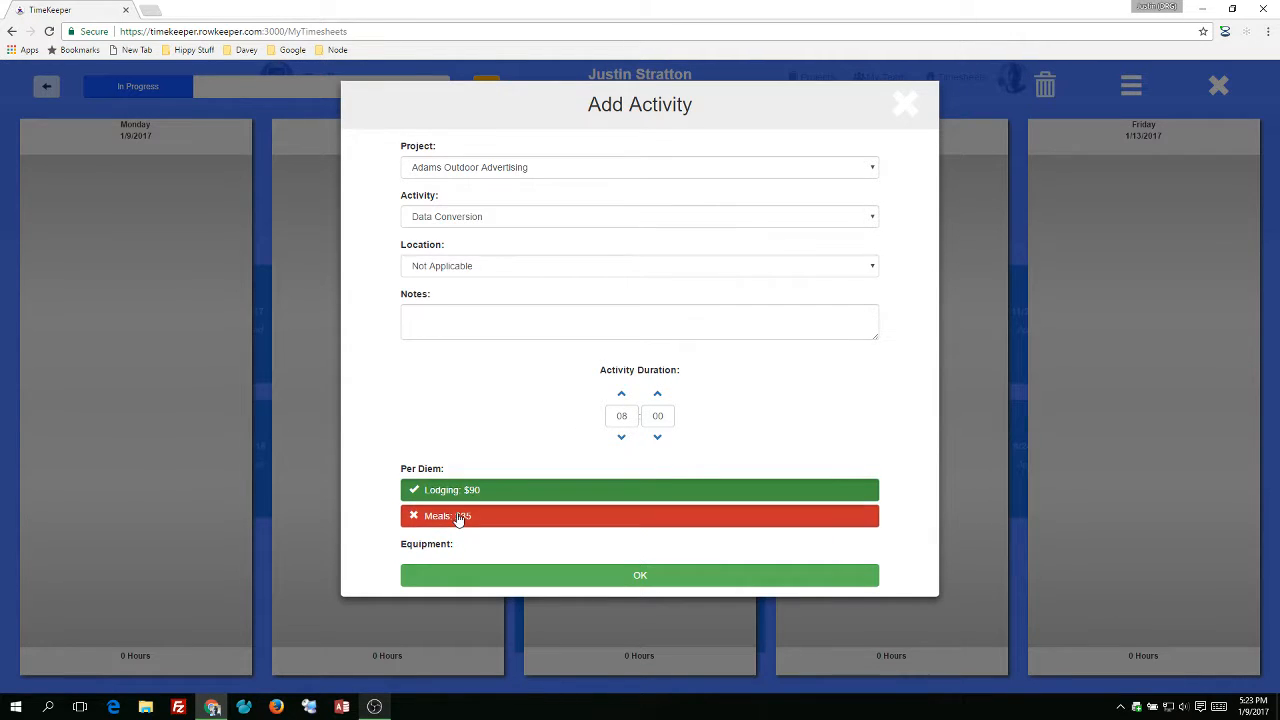
pyautogui.click(457, 516)
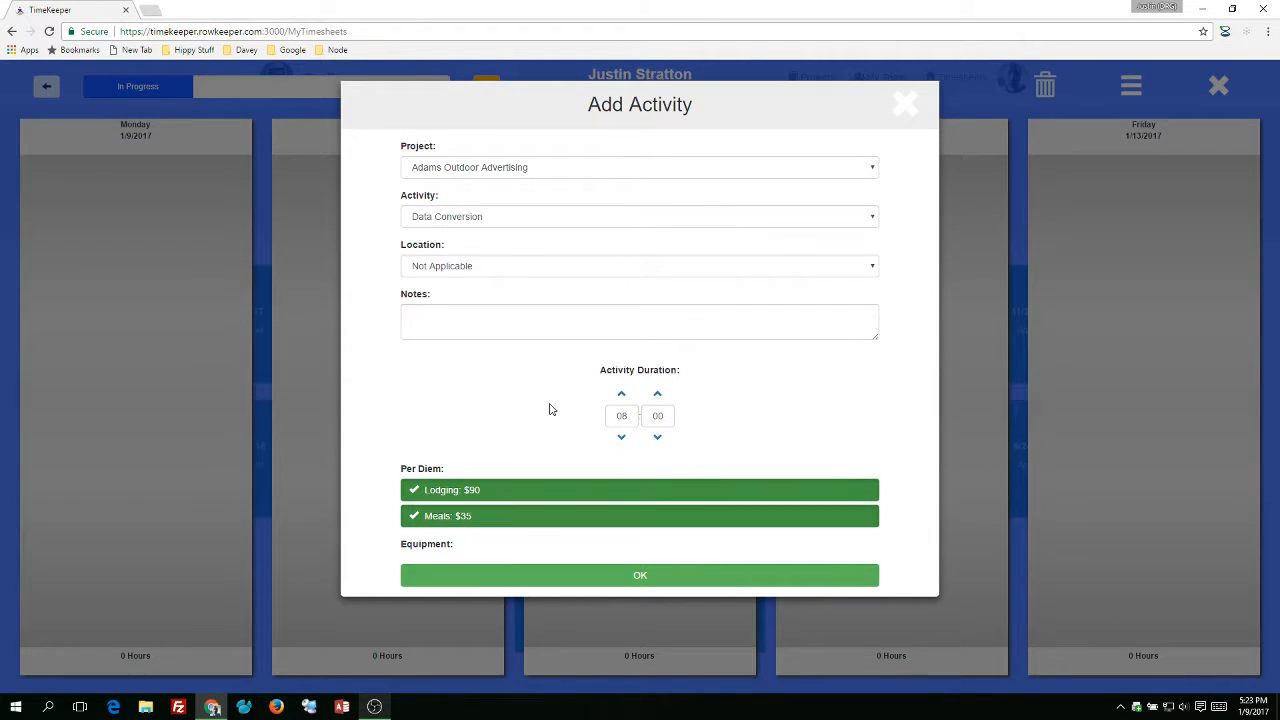
pyautogui.click(622, 578)
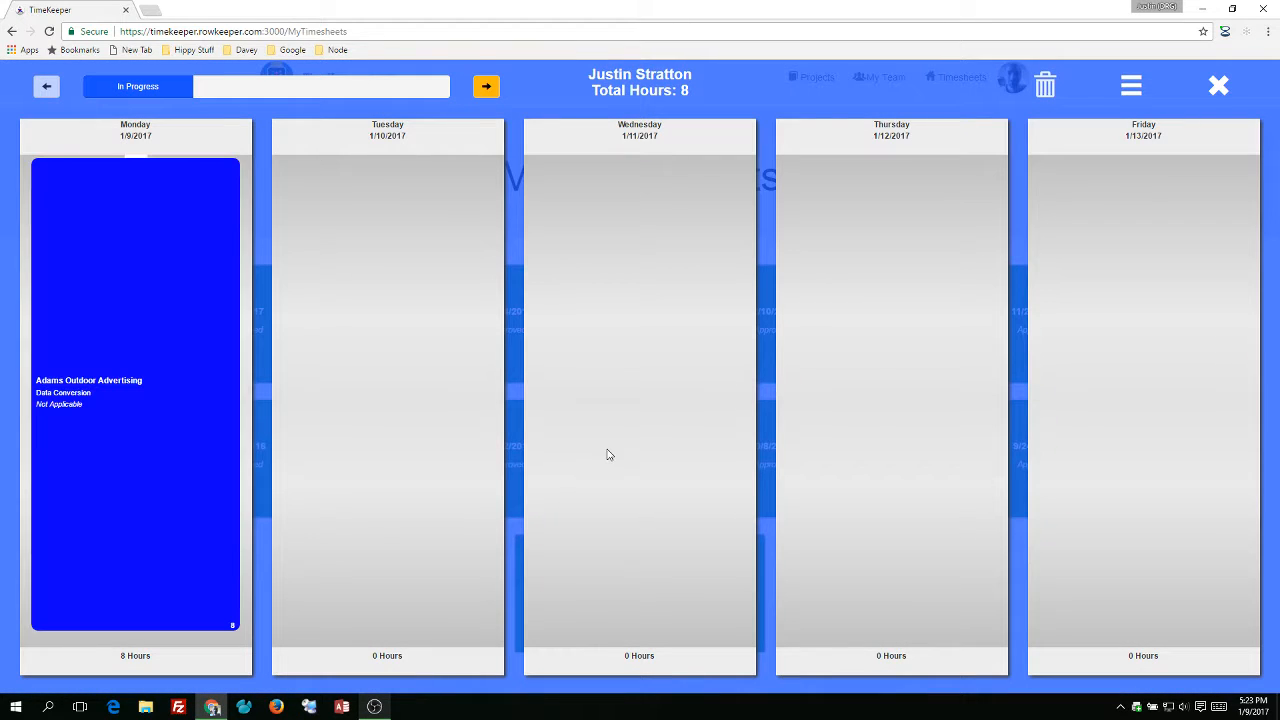
# Add a Tuesday activity with project Adams Outdoor Advertising, activity Data Conversion and location Not Applicable.
pyautogui.moveTo(178, 426)
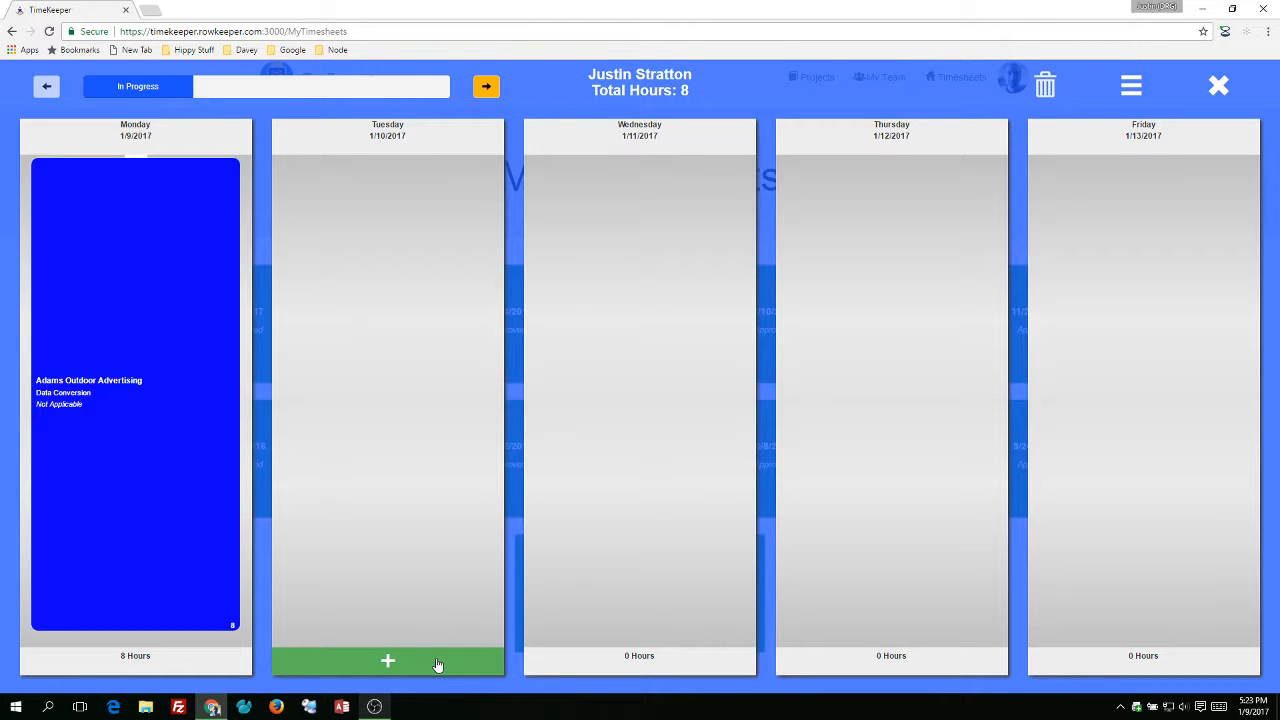
pyautogui.click(481, 305)
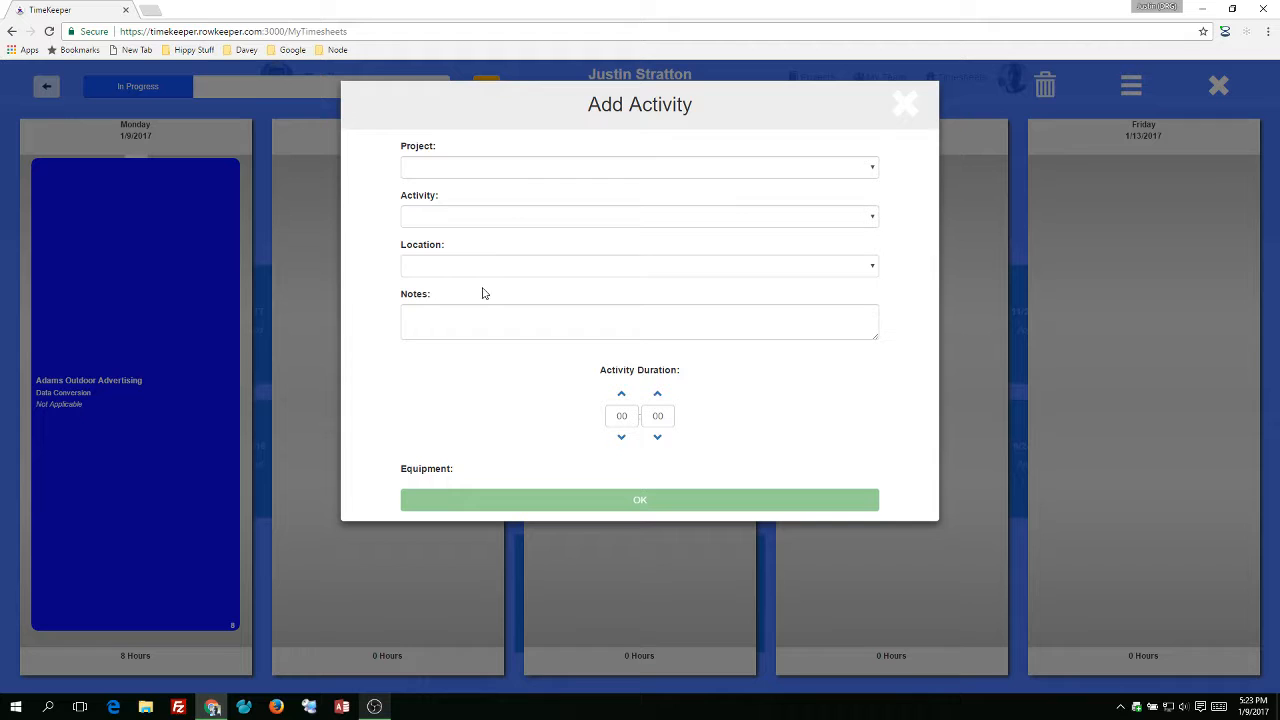
pyautogui.click(494, 165)
pyautogui.click(475, 208)
pyautogui.click(475, 216)
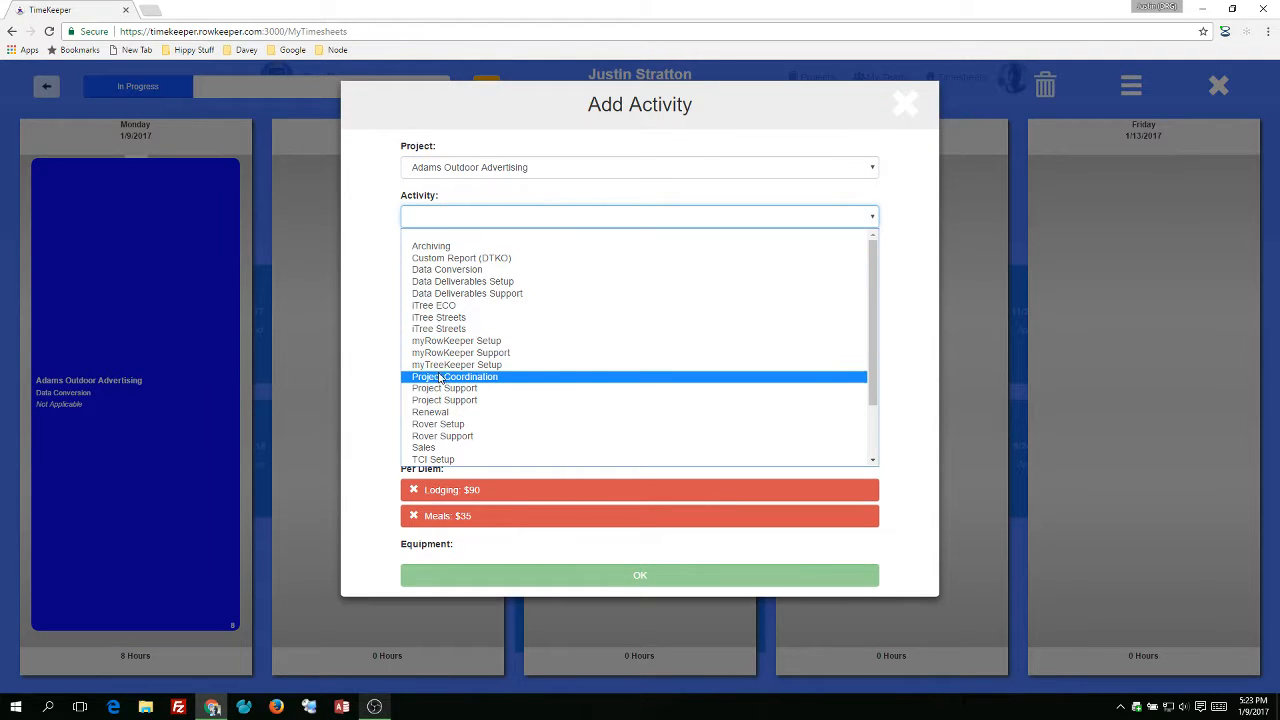
pyautogui.click(465, 270)
pyautogui.click(466, 270)
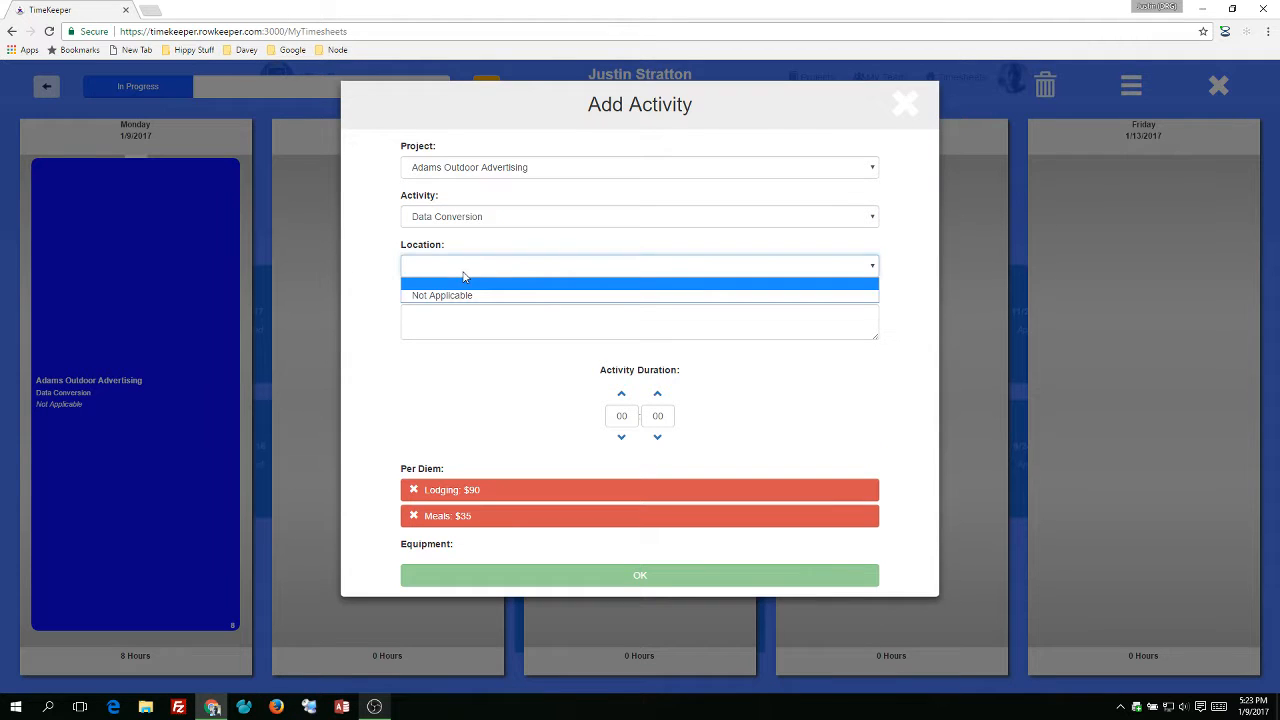
pyautogui.click(457, 296)
# Set the Tuesday activity's duration to 4 hours, claim Lodging and Meals per diems, and save it.
pyautogui.click(622, 395)
pyautogui.click(622, 395)
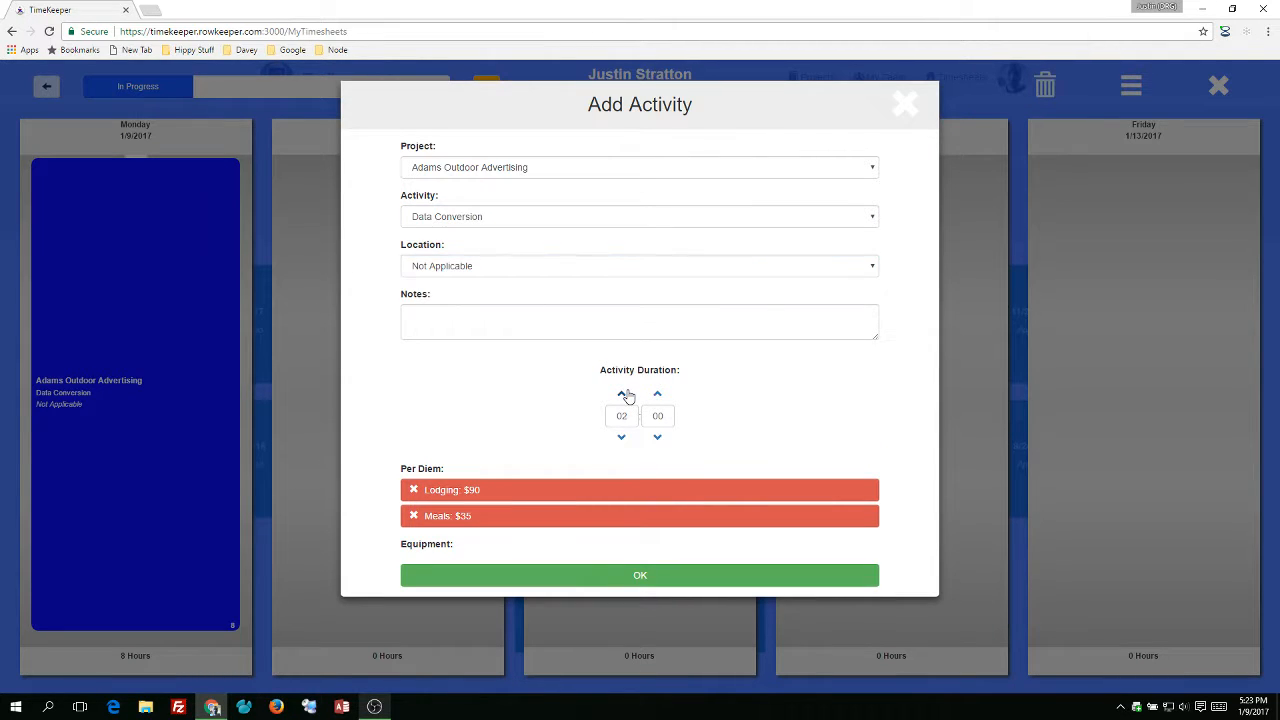
pyautogui.click(622, 395)
pyautogui.click(471, 490)
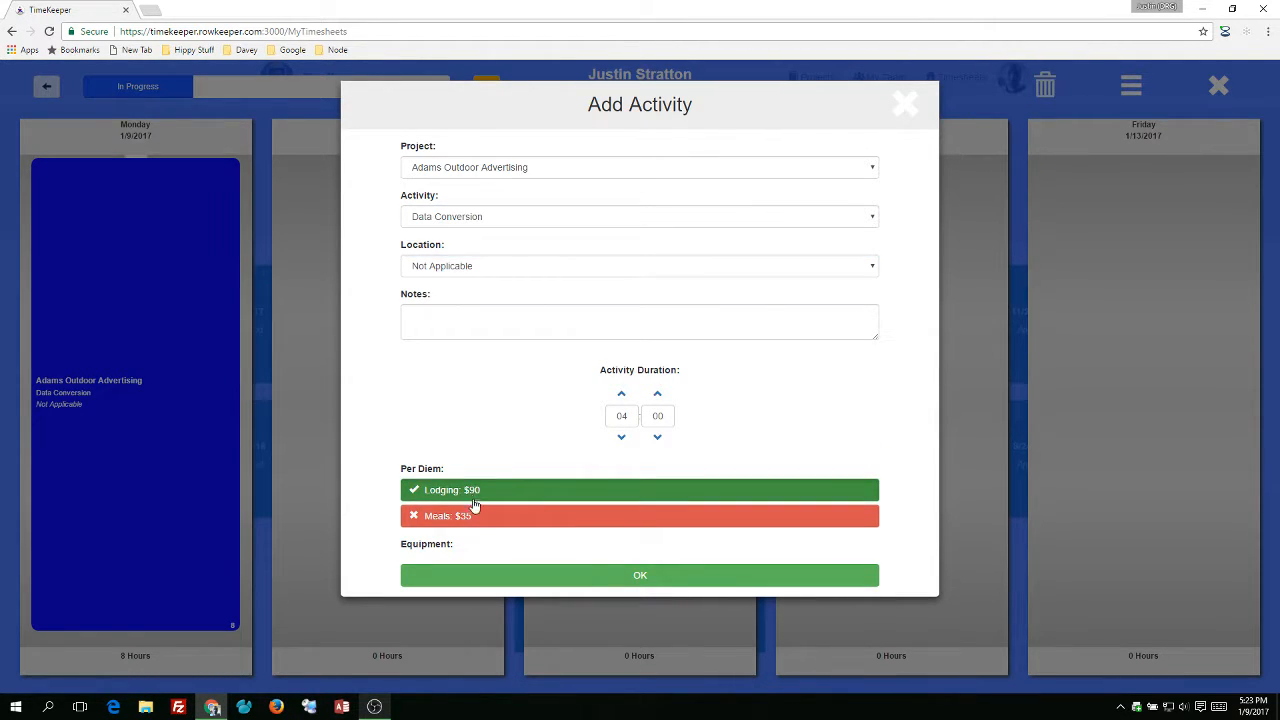
pyautogui.click(474, 517)
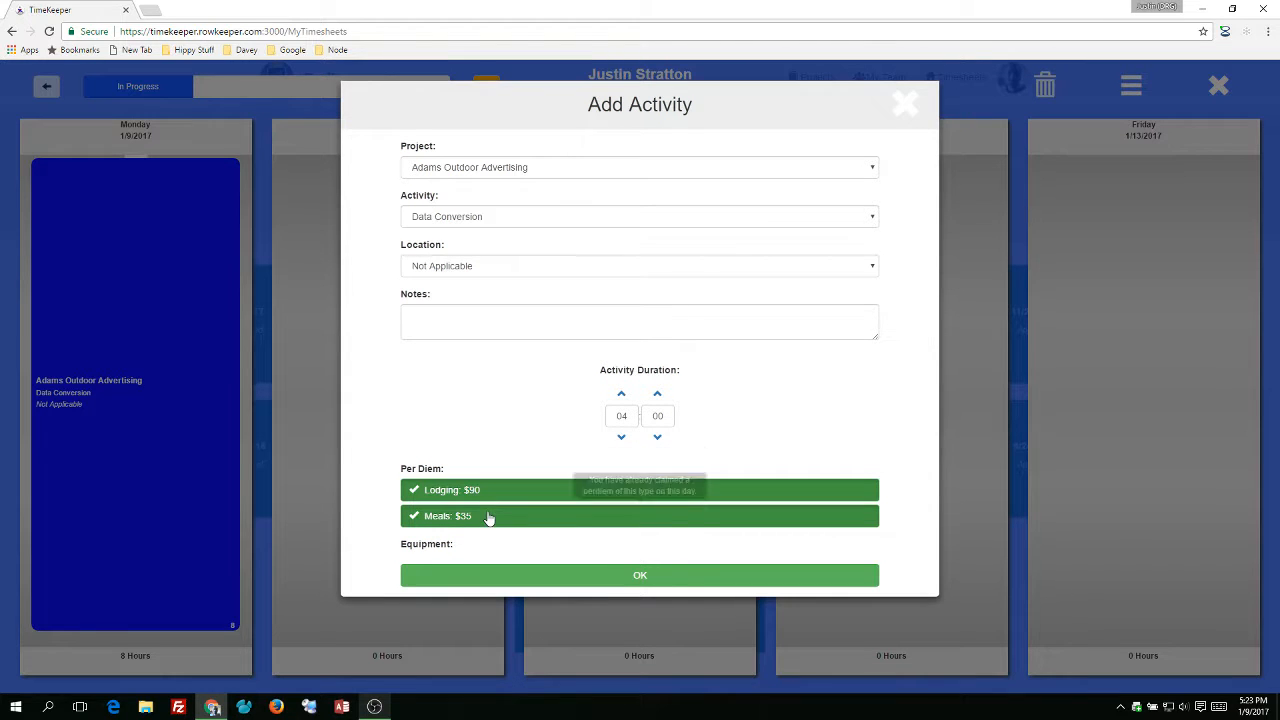
pyautogui.click(583, 578)
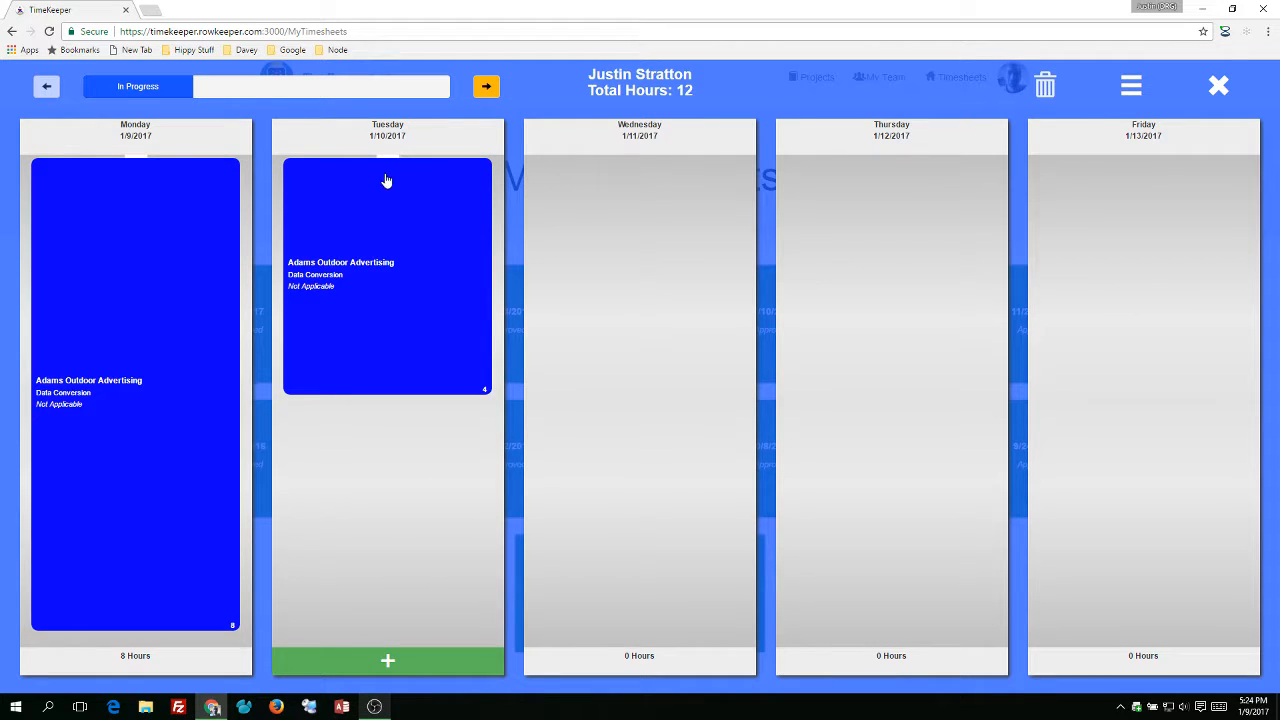
# Start another Tuesday activity with Adams Outdoor Advertising, Data Deliverables Setup and location Not Applicable.
pyautogui.click(413, 660)
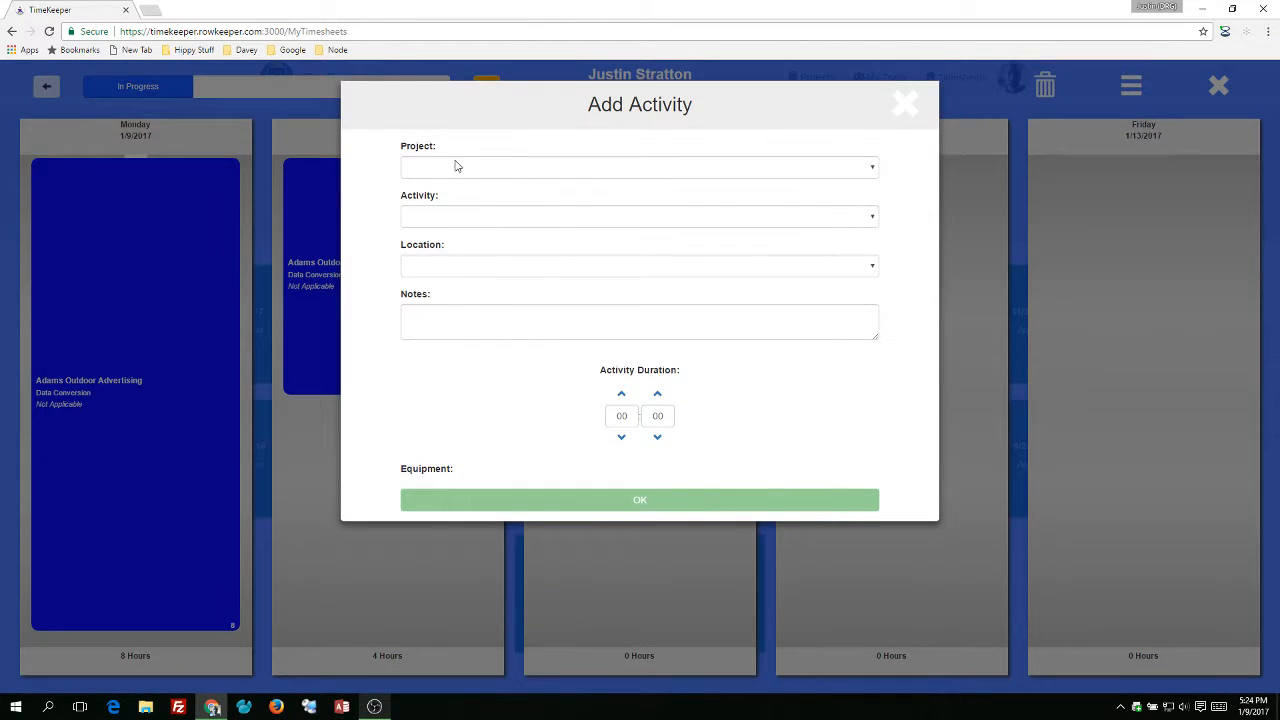
pyautogui.click(457, 167)
pyautogui.click(456, 208)
pyautogui.click(456, 217)
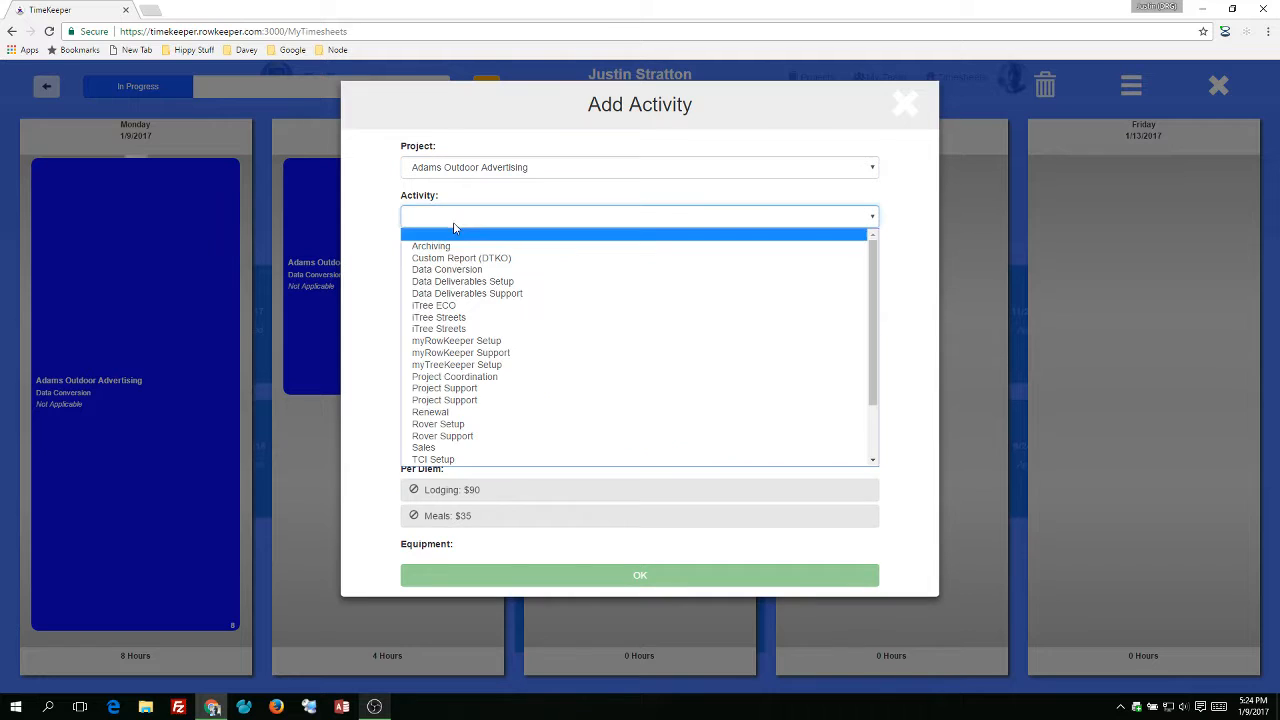
pyautogui.click(455, 283)
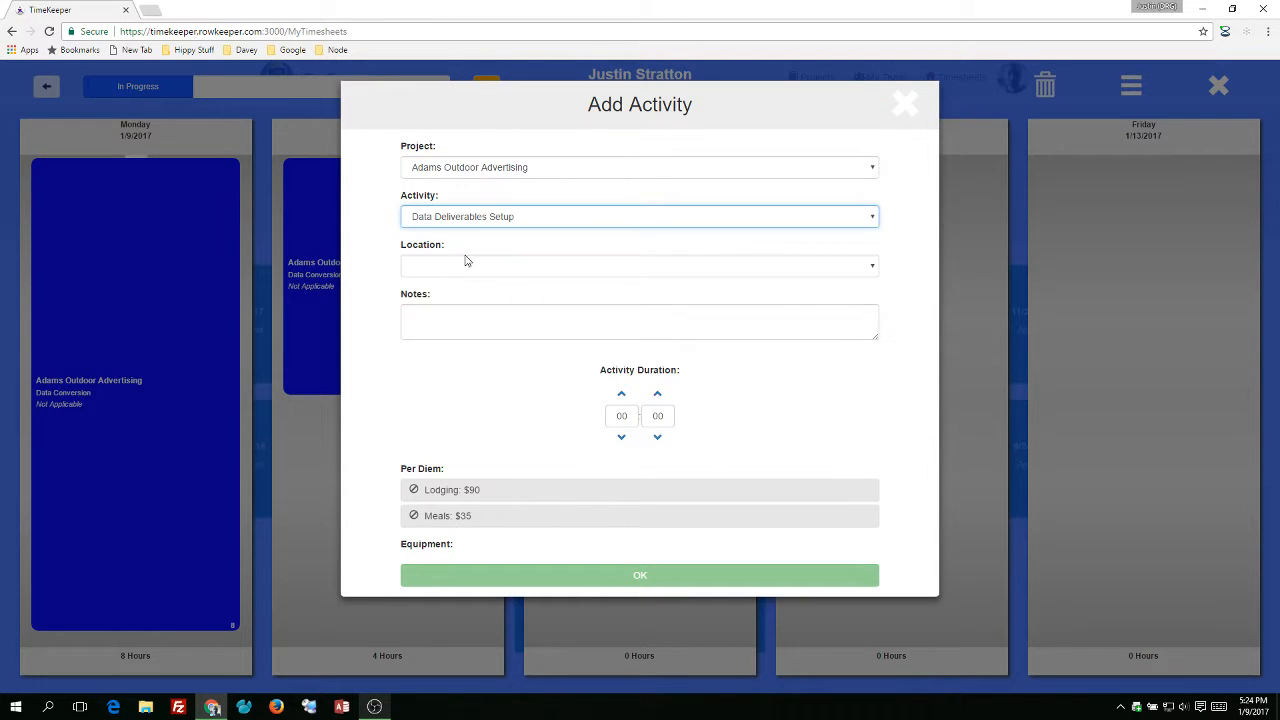
pyautogui.click(466, 264)
pyautogui.click(455, 295)
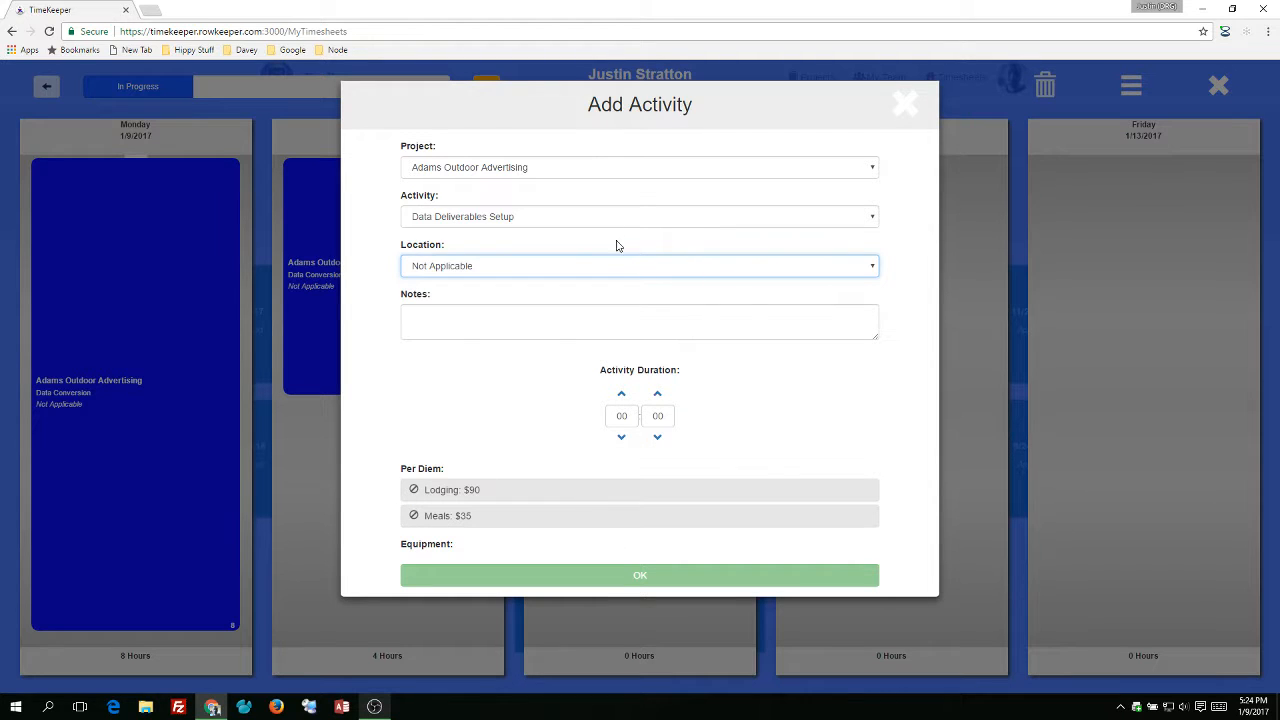
# Switch that activity's project to Arroyo Grande, CA with activity Data Conversion and location Not Applicable.
pyautogui.click(595, 176)
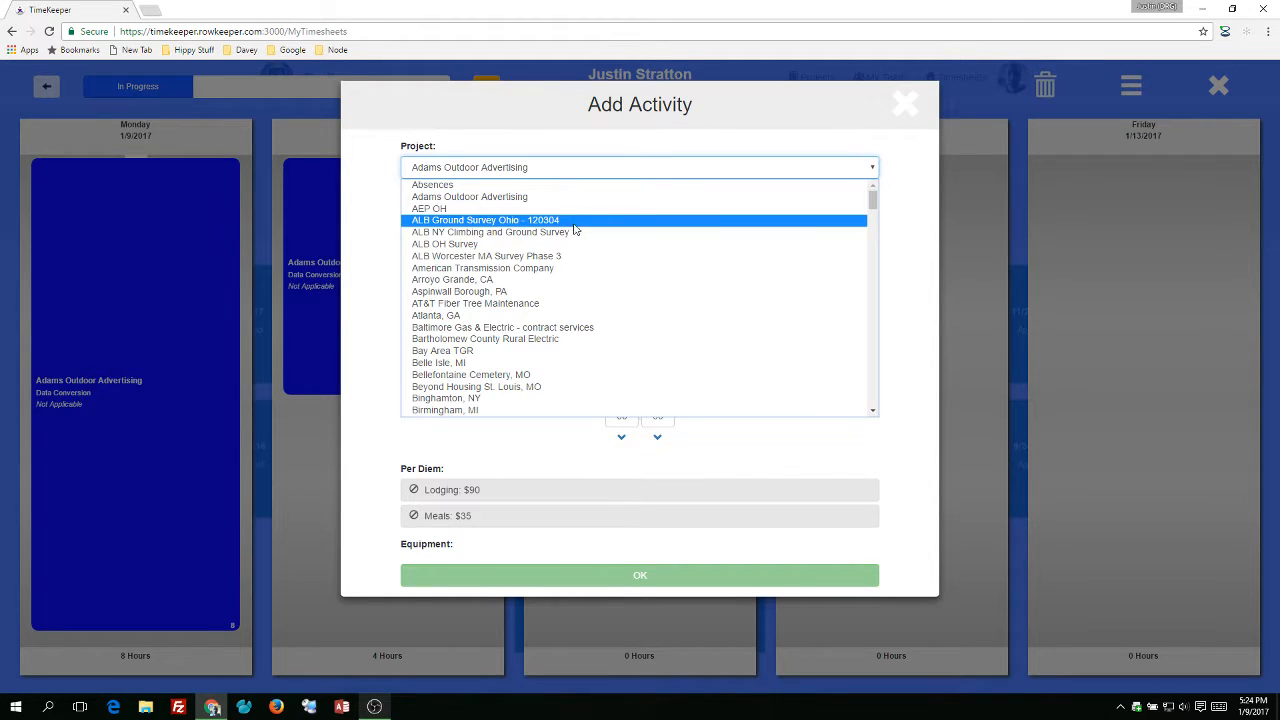
pyautogui.click(551, 279)
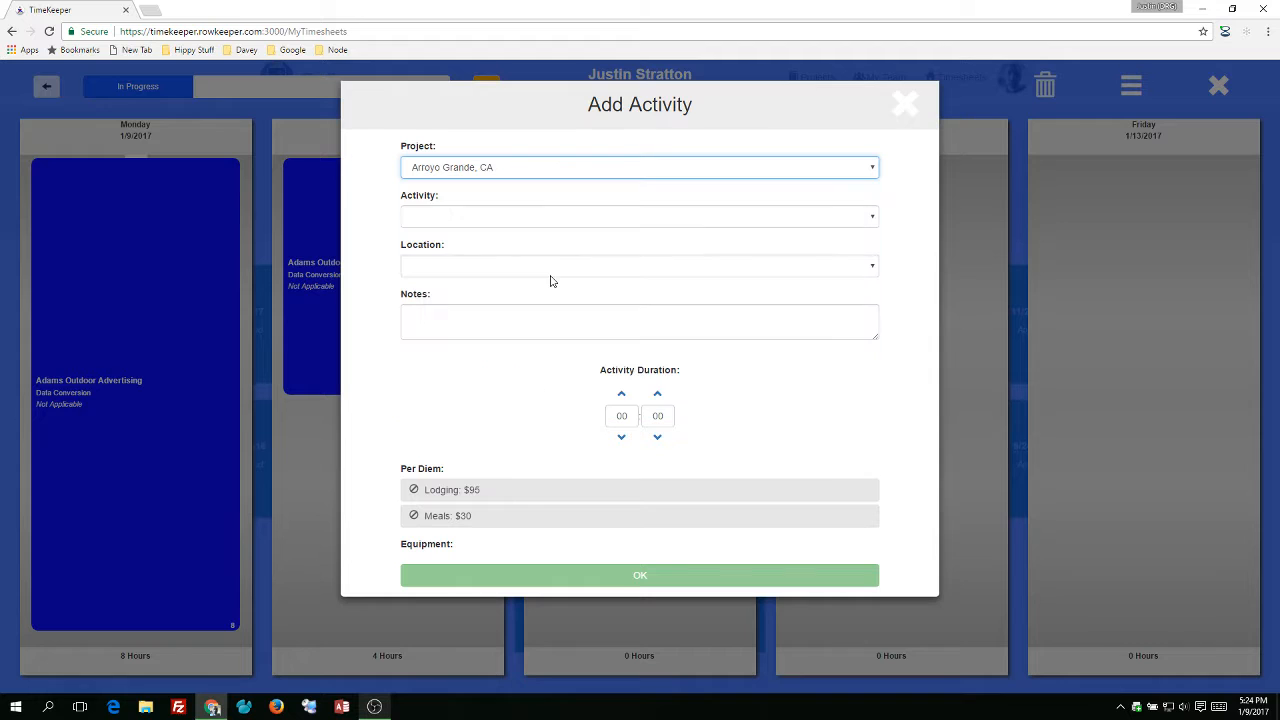
pyautogui.click(491, 217)
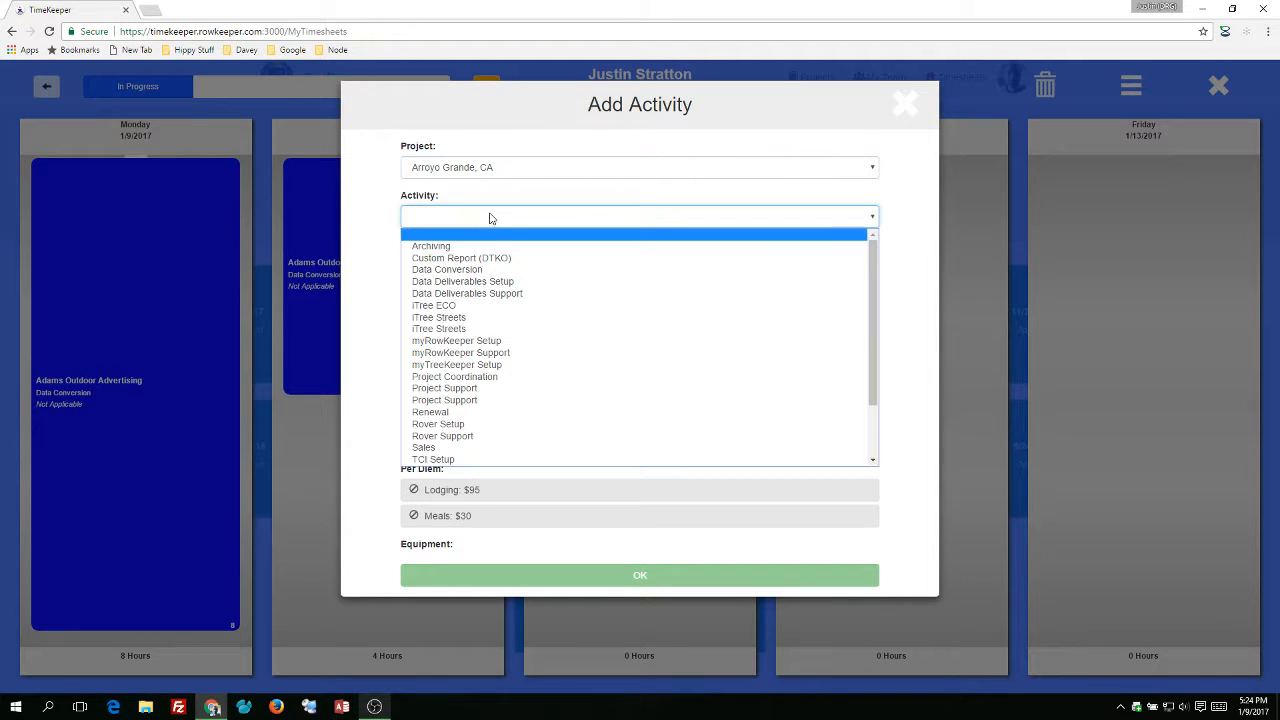
pyautogui.click(492, 270)
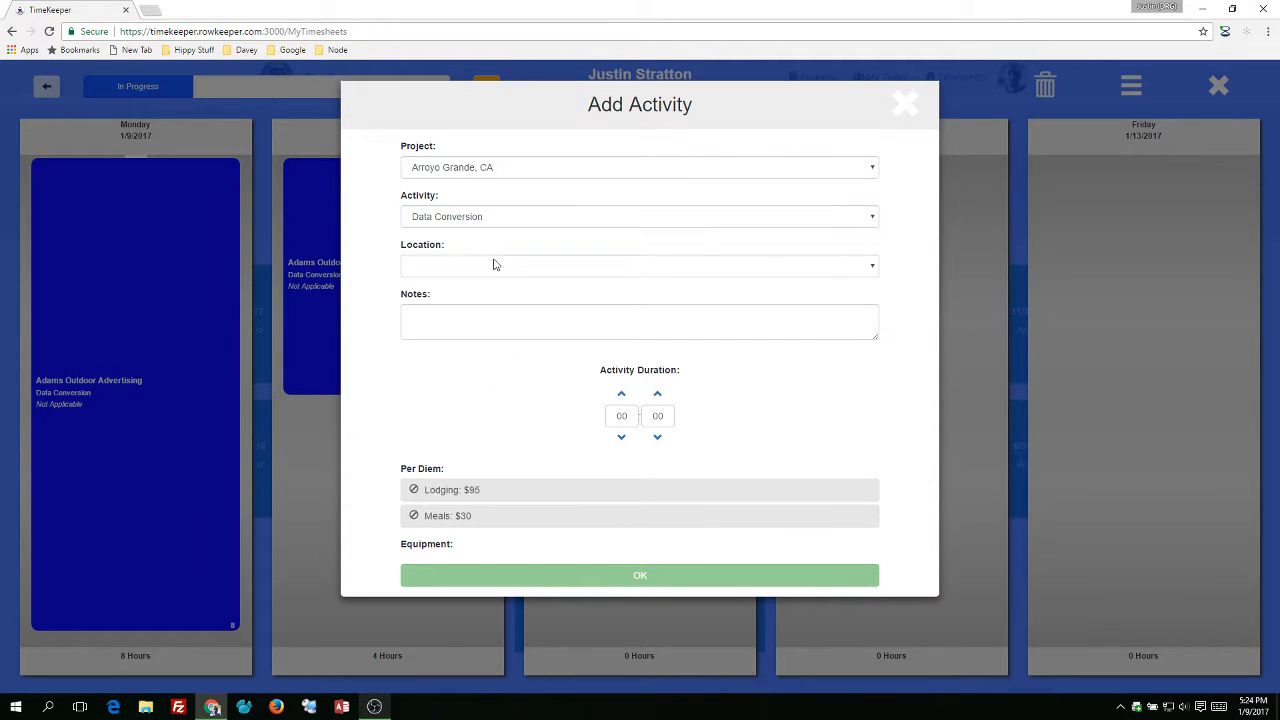
pyautogui.click(492, 267)
pyautogui.click(474, 296)
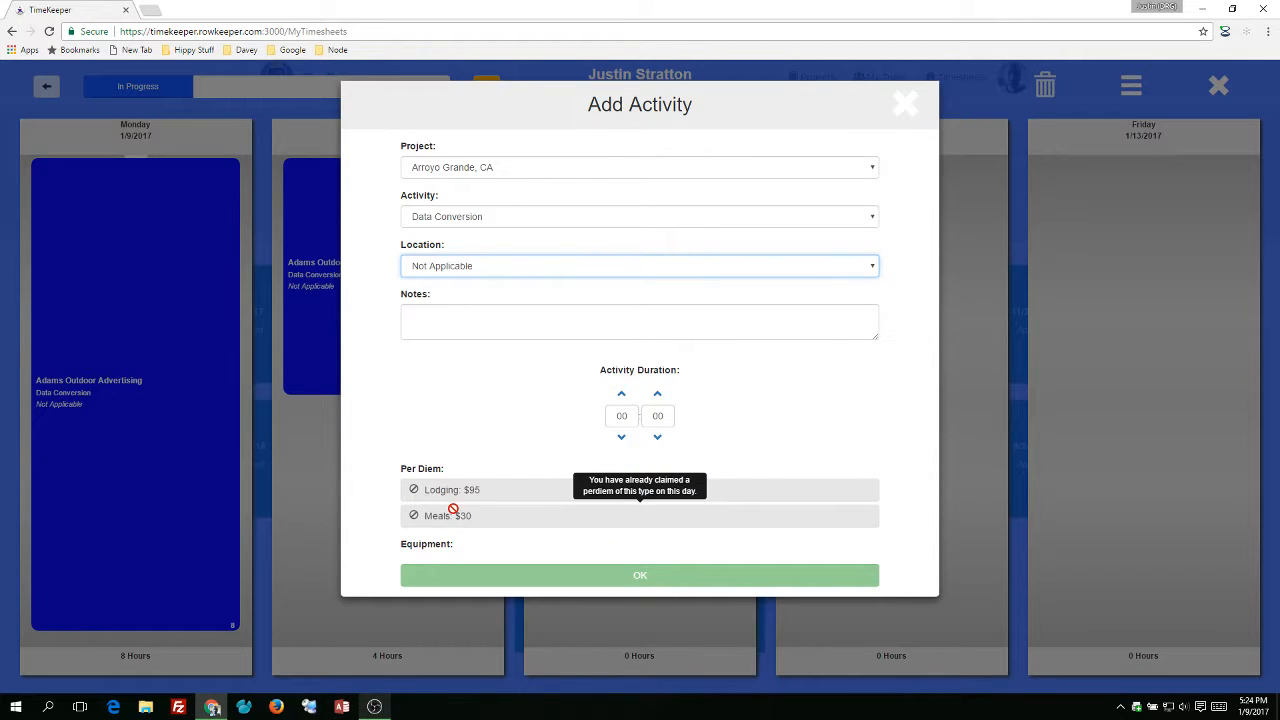
# Change the project to ALB OH Survey, then close the Add Activity dialog without saving.
pyautogui.click(535, 167)
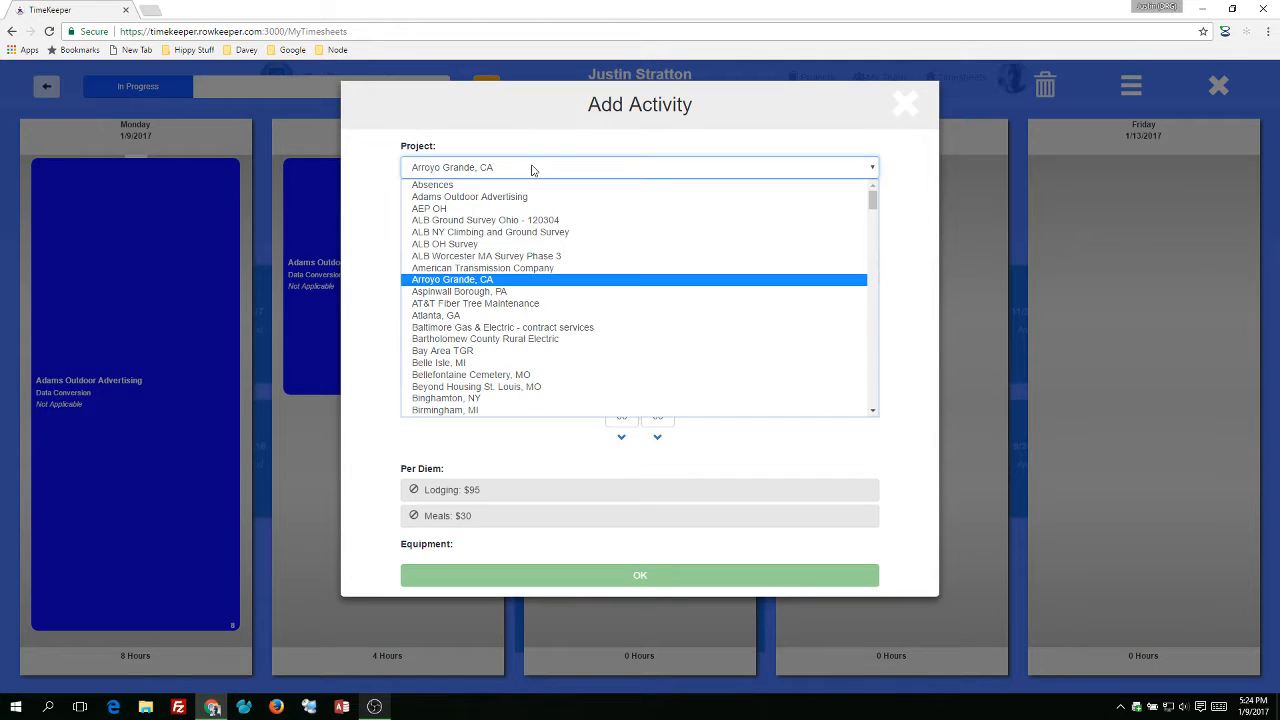
pyautogui.click(495, 246)
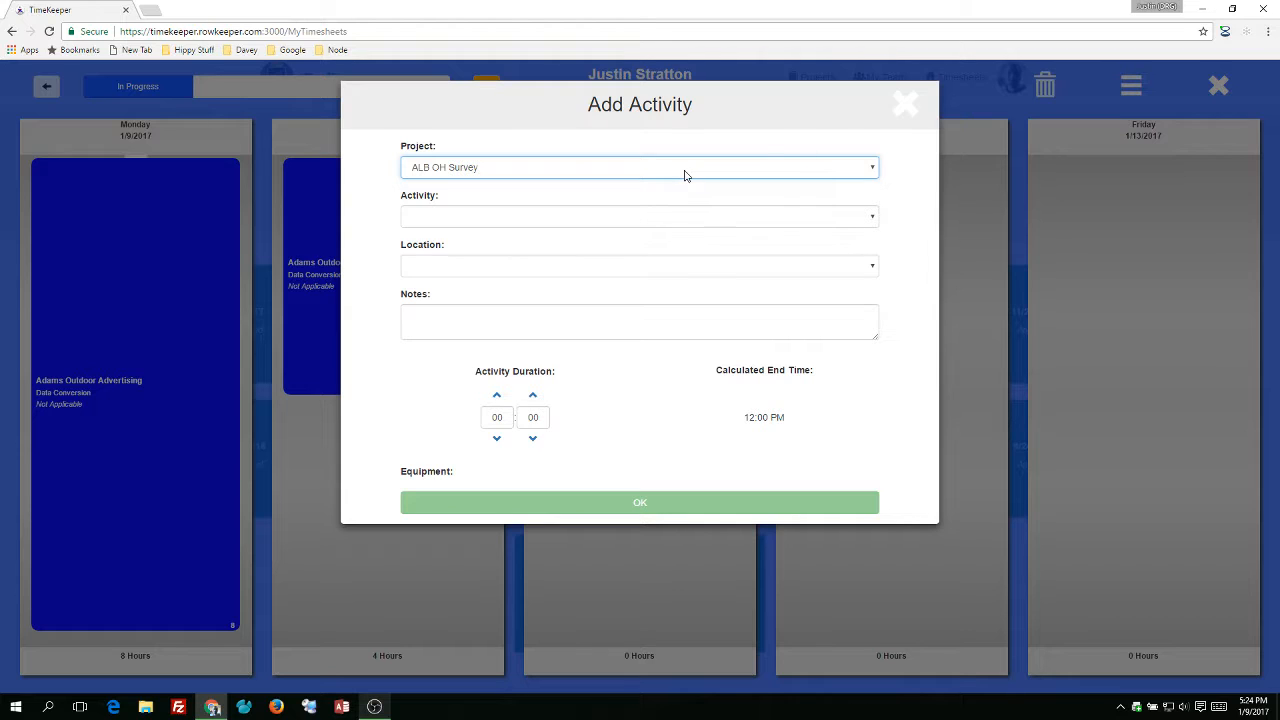
pyautogui.click(902, 106)
# Copy the Tuesday activity onto Wednesday twice by dragging it into Wednesday's column.
pyautogui.moveTo(395, 280); pyautogui.dragTo(586, 278)
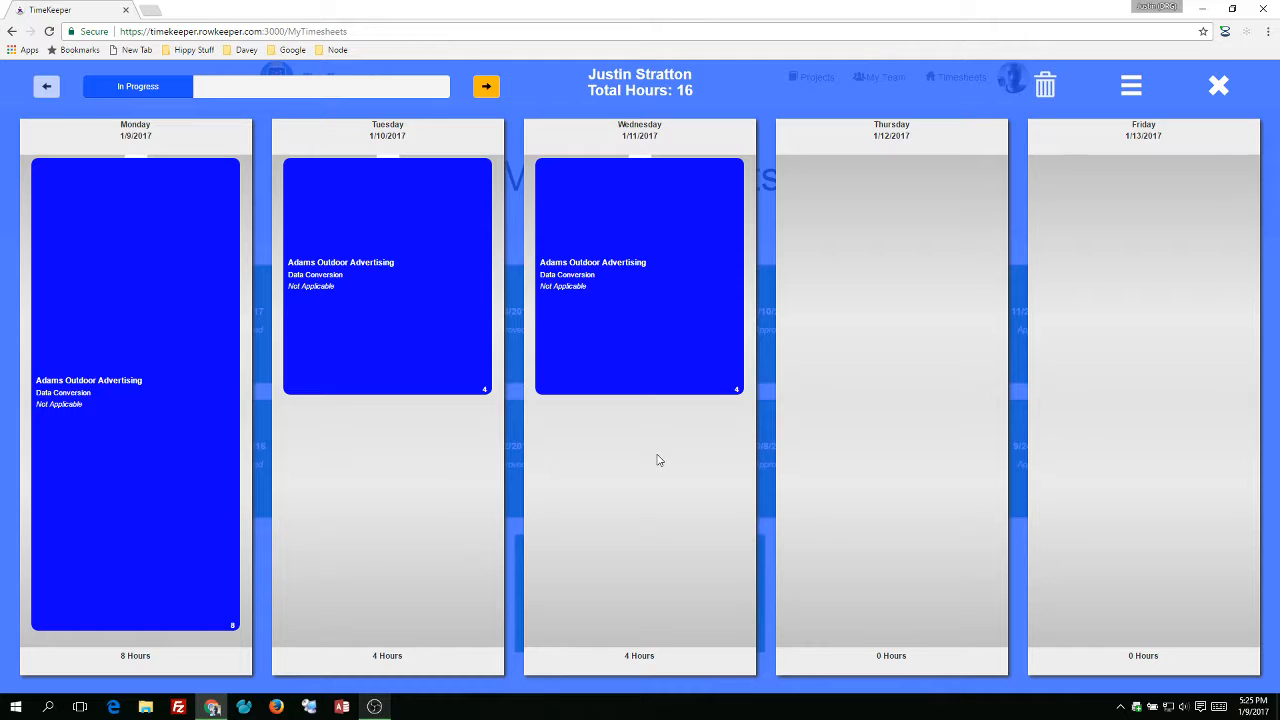
pyautogui.moveTo(659, 301)
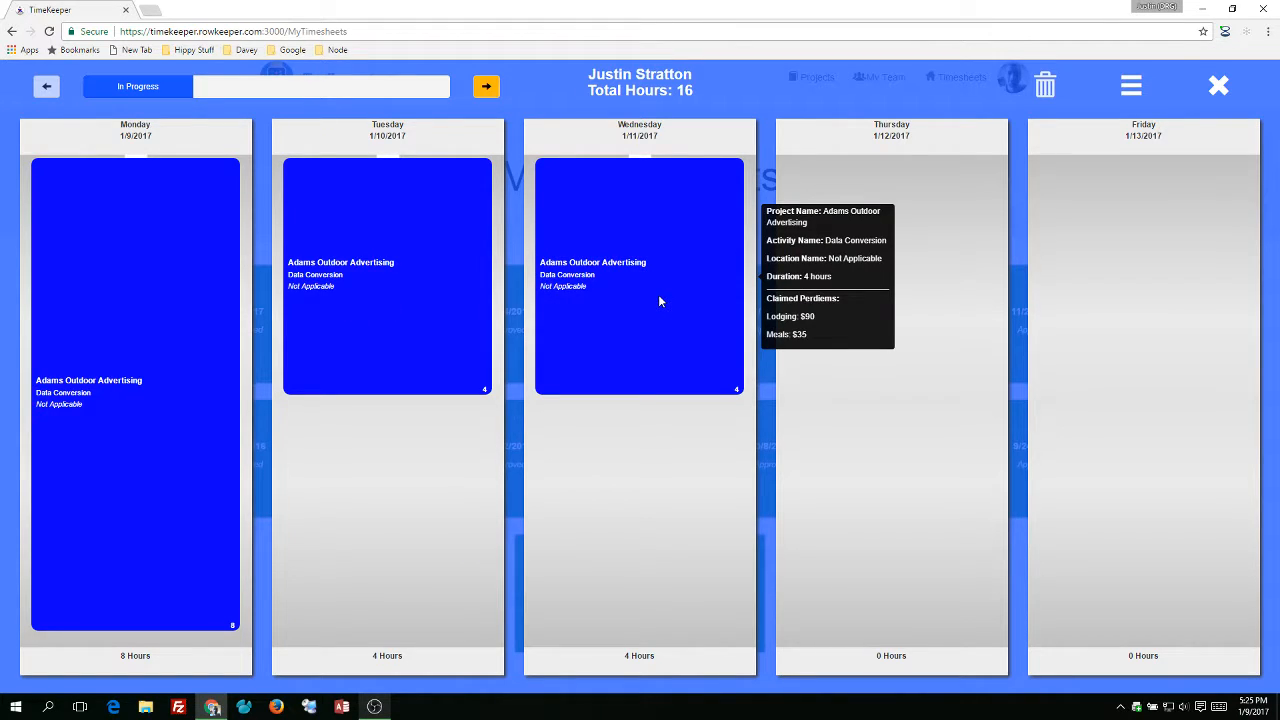
pyautogui.moveTo(416, 294); pyautogui.dragTo(600, 491)
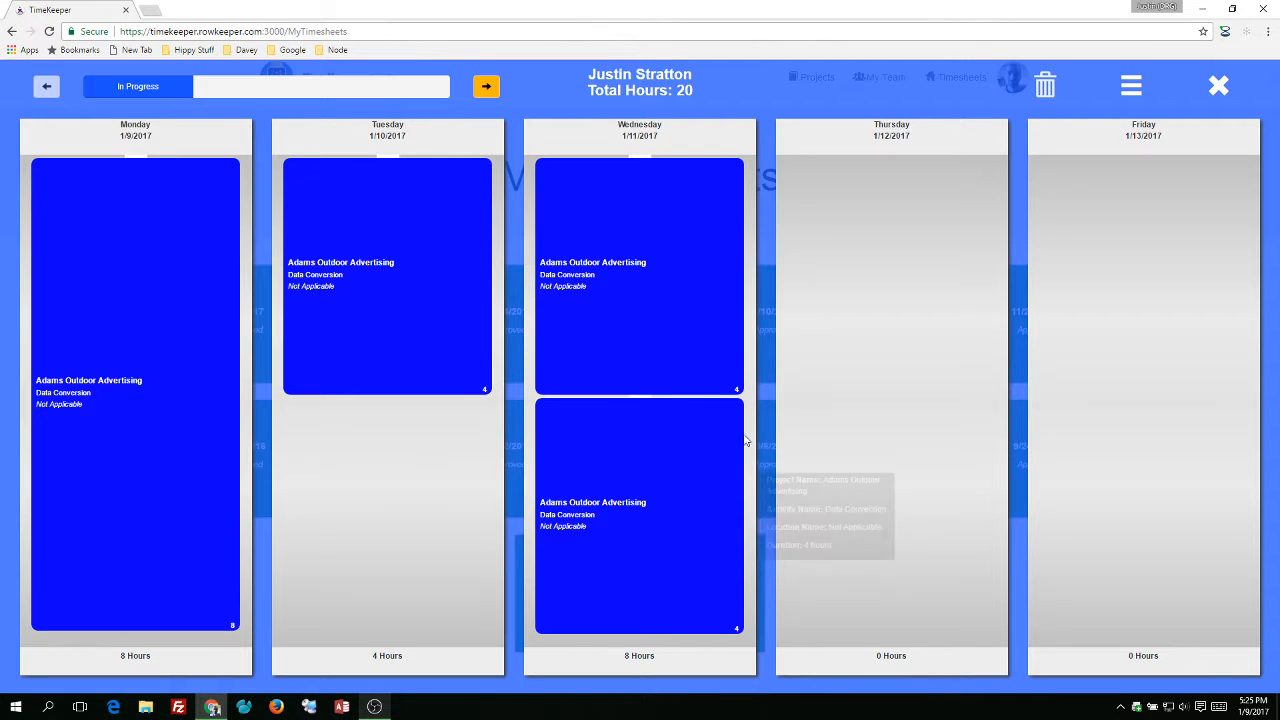
# Submit the timesheet for approval and advance its status to Approved.
pyautogui.click(484, 87)
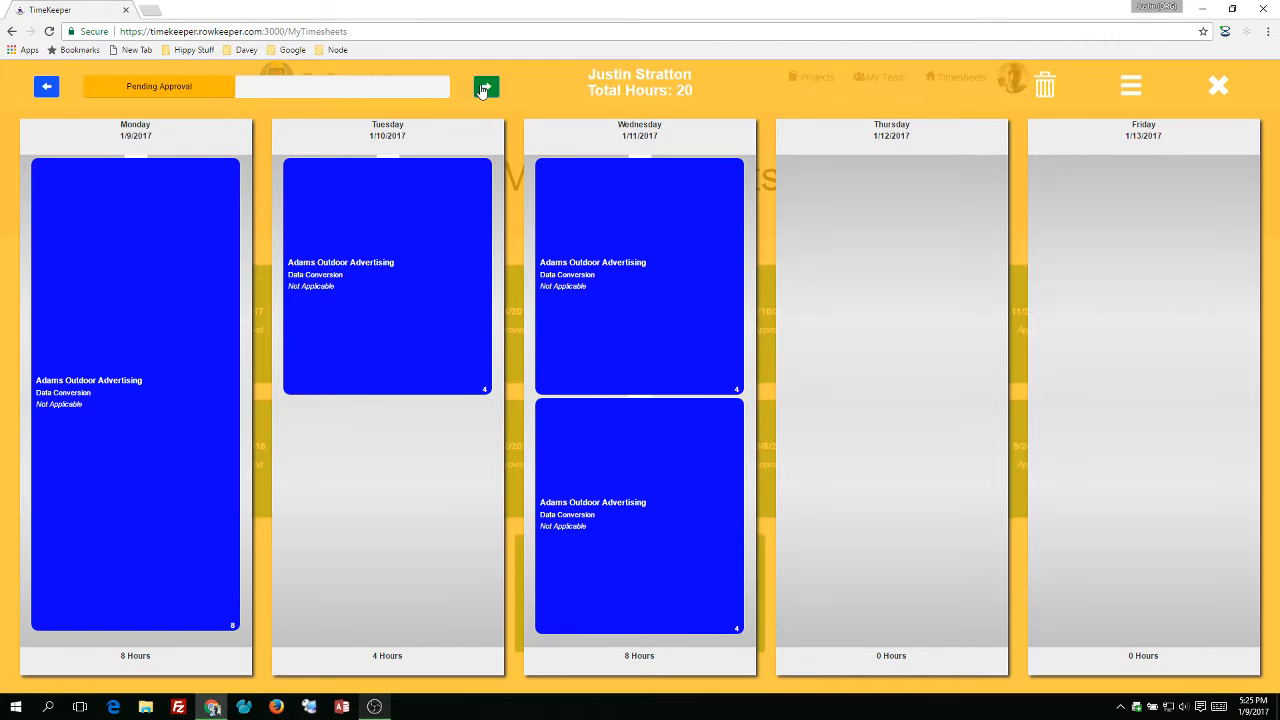
pyautogui.click(482, 90)
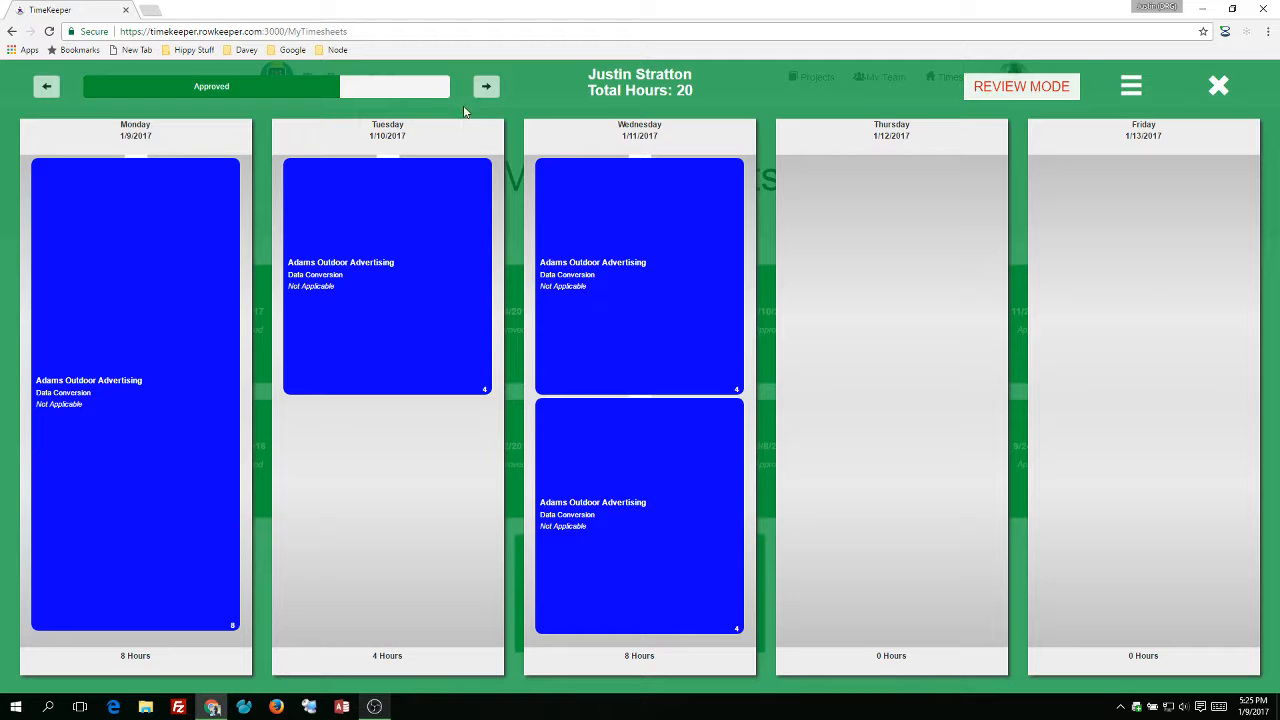
# Set the team timesheet date filter range from 2017-01-14 to 2017-01-14.
pyautogui.click(1218, 88)
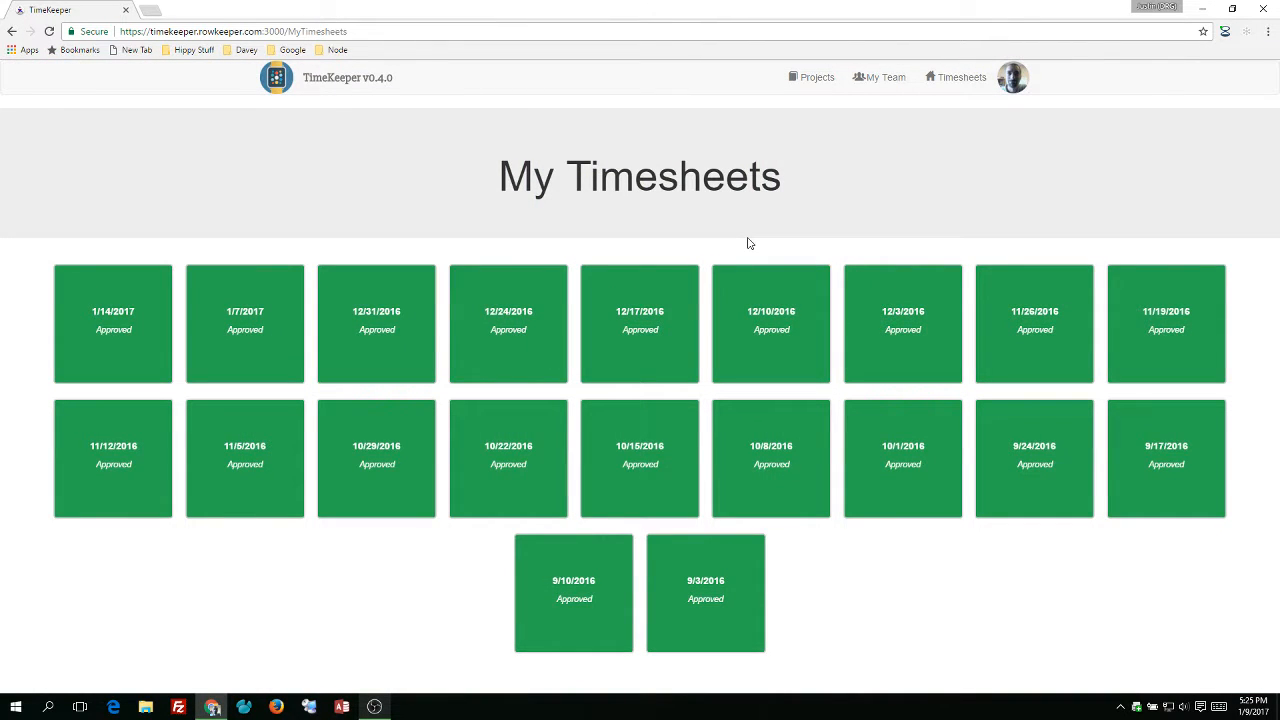
pyautogui.click(885, 79)
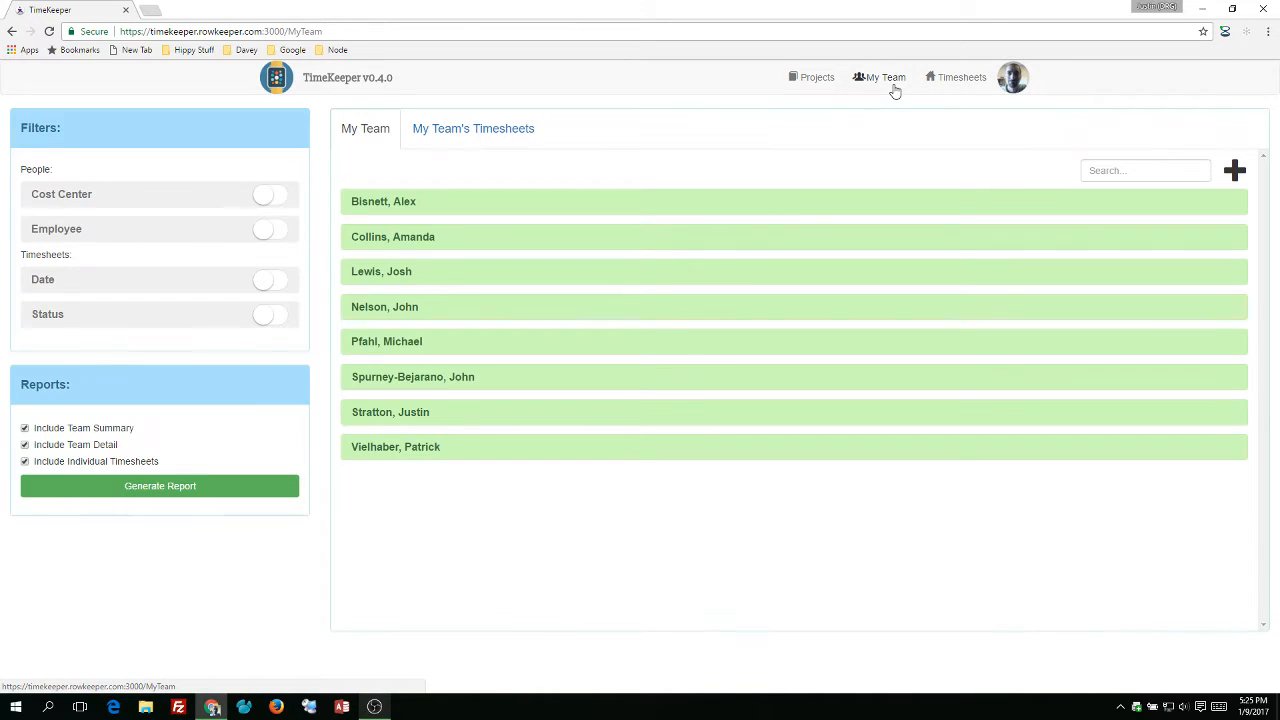
pyautogui.click(64, 280)
pyautogui.click(274, 333)
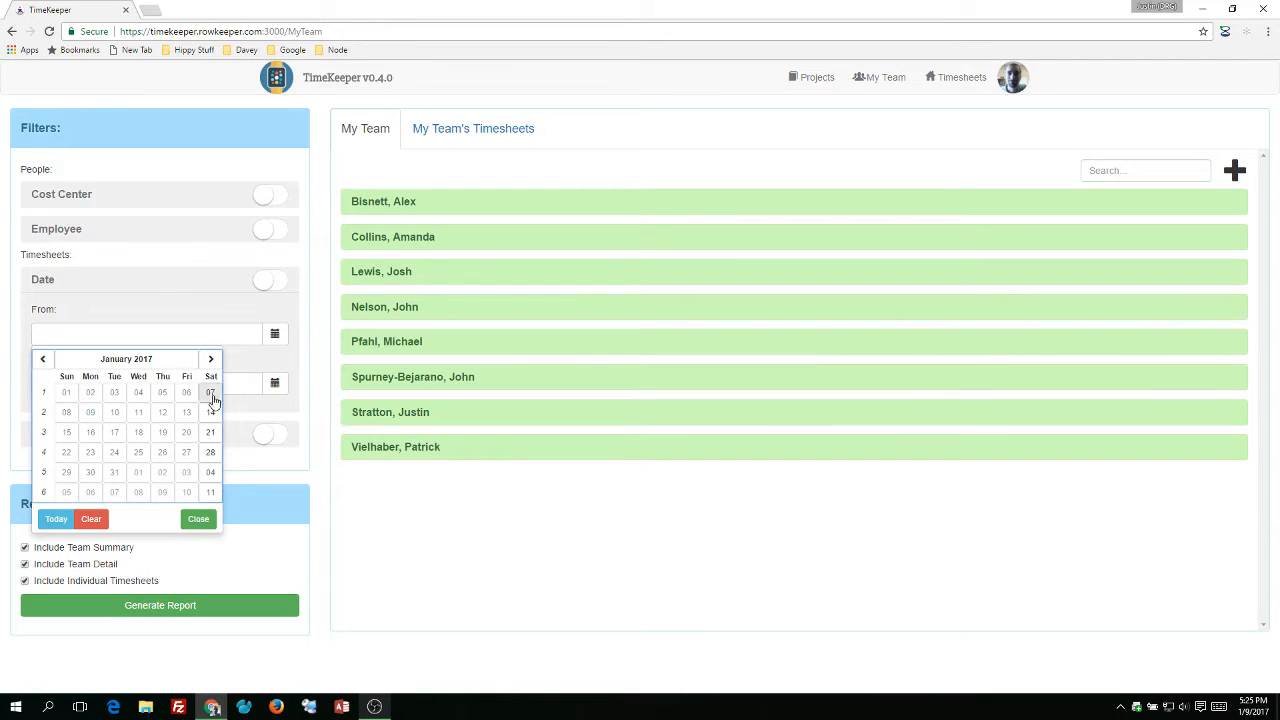
pyautogui.click(208, 397)
pyautogui.click(274, 383)
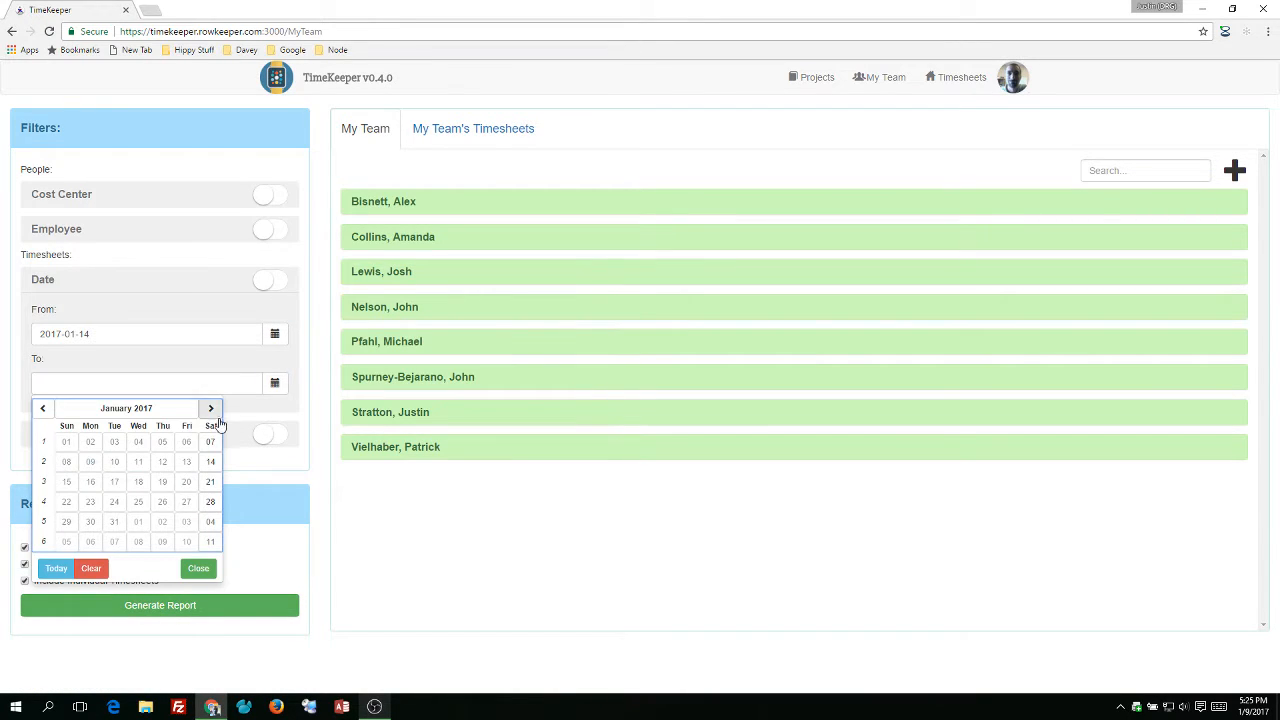
pyautogui.click(209, 459)
# Show the team's timesheets with the Date filter and the Approved status filter switched on.
pyautogui.click(476, 137)
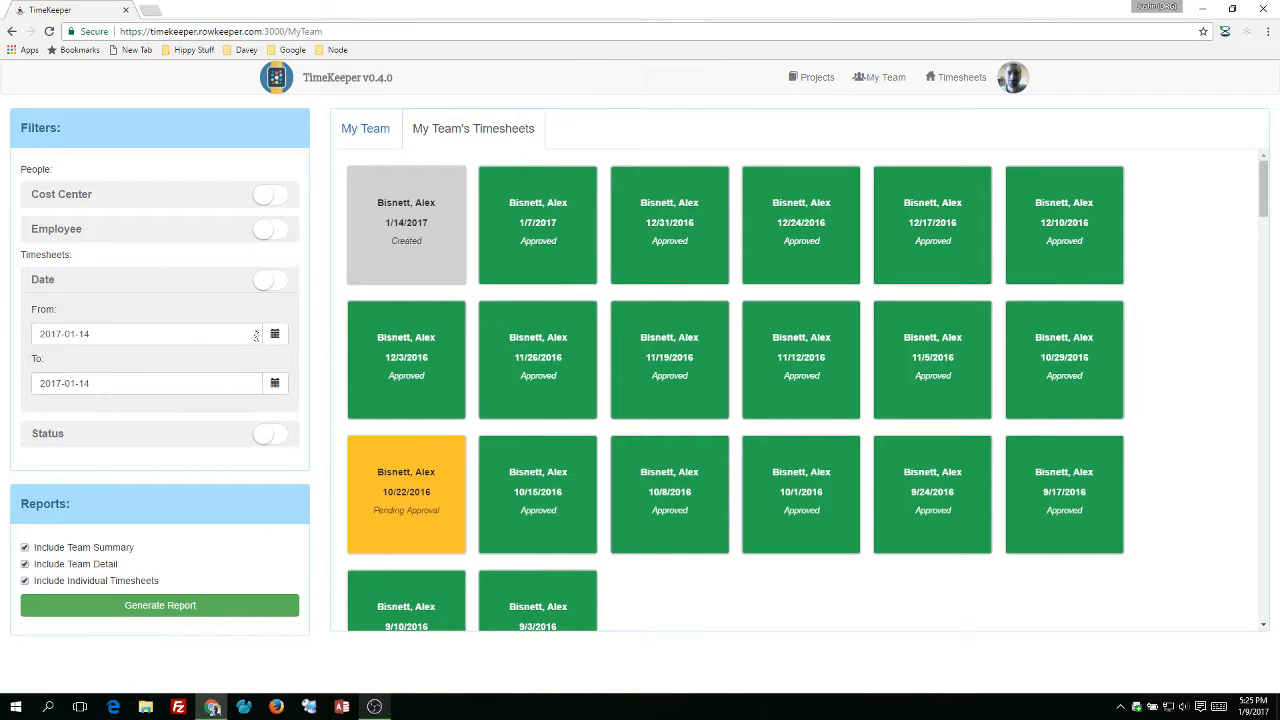
pyautogui.click(264, 285)
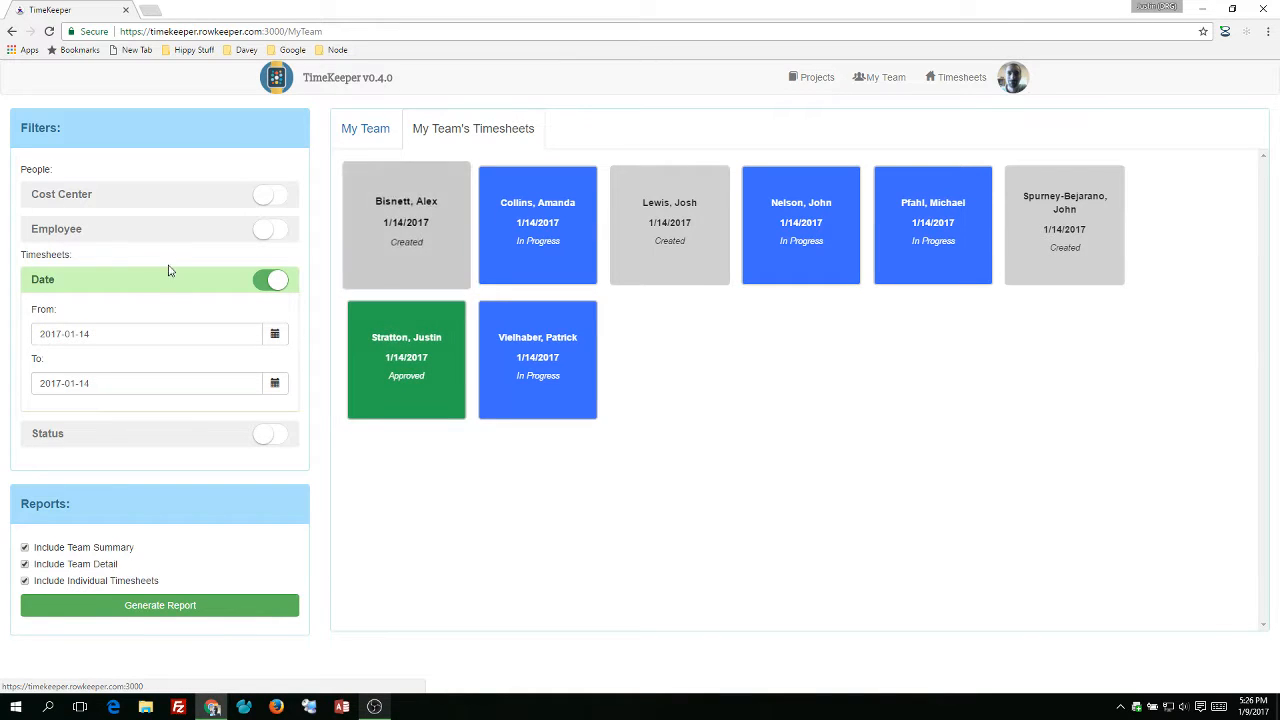
pyautogui.click(124, 440)
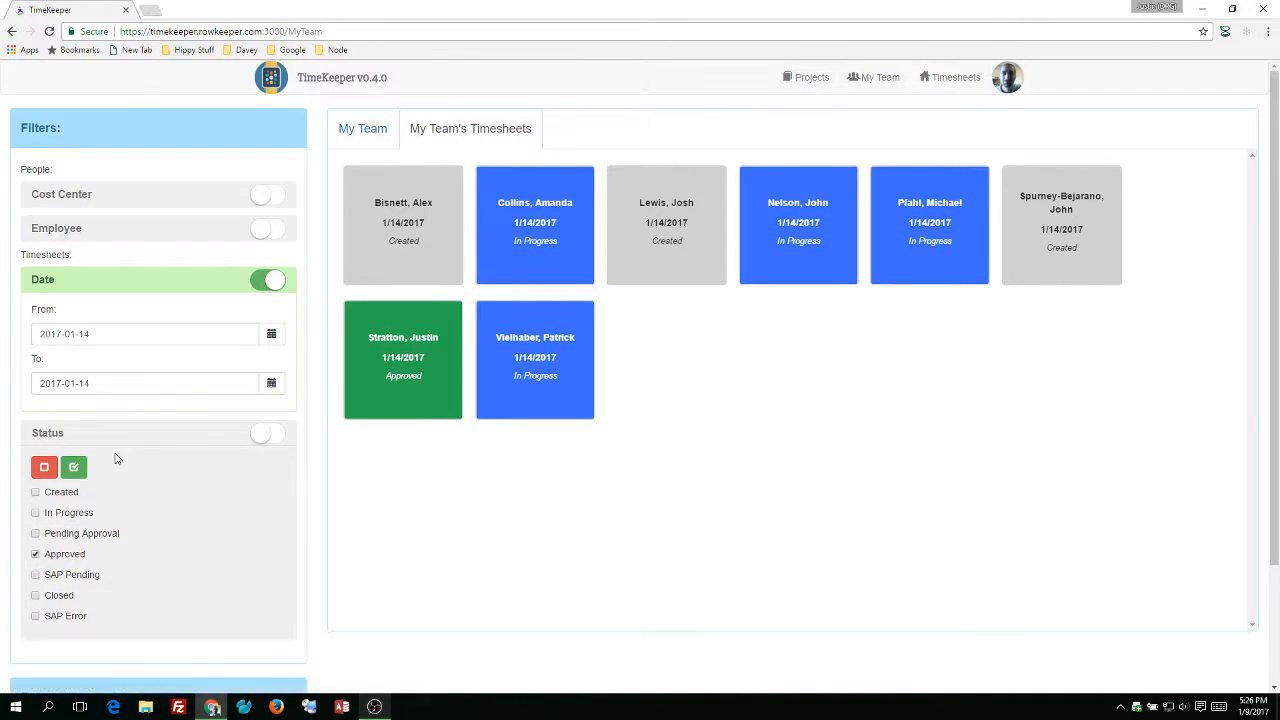
pyautogui.click(114, 438)
pyautogui.click(114, 439)
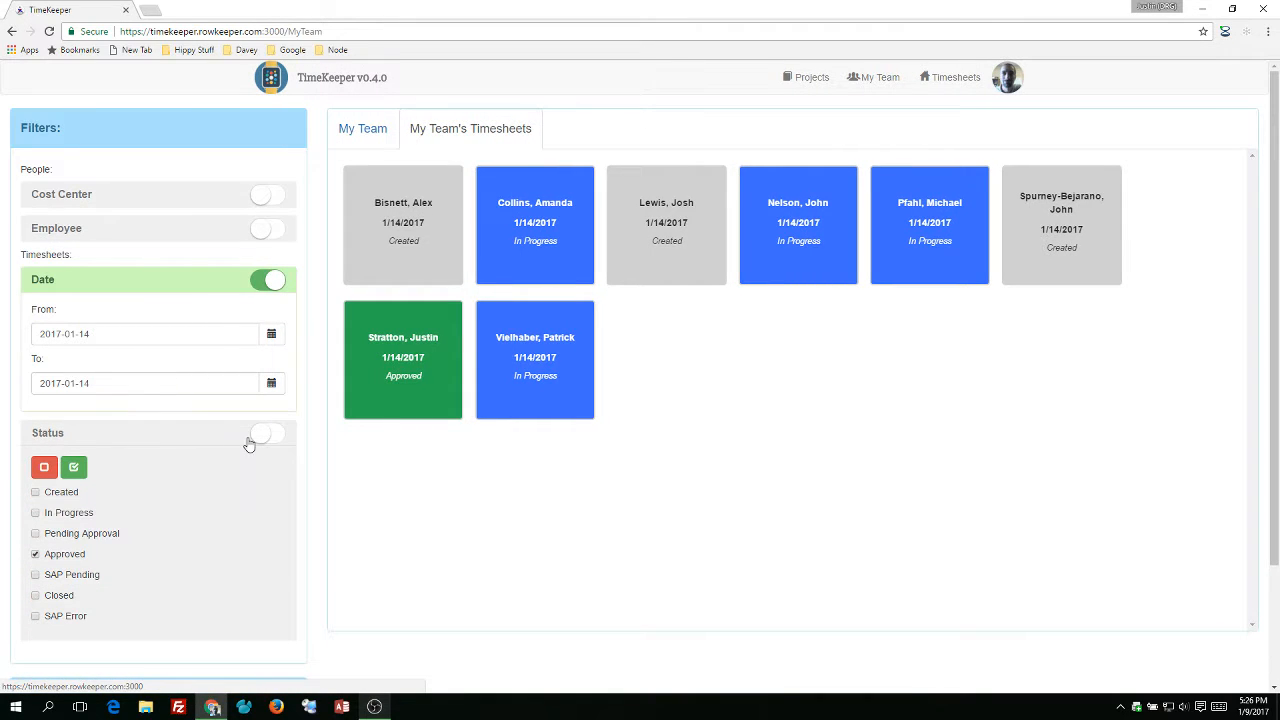
pyautogui.click(264, 434)
pyautogui.click(200, 443)
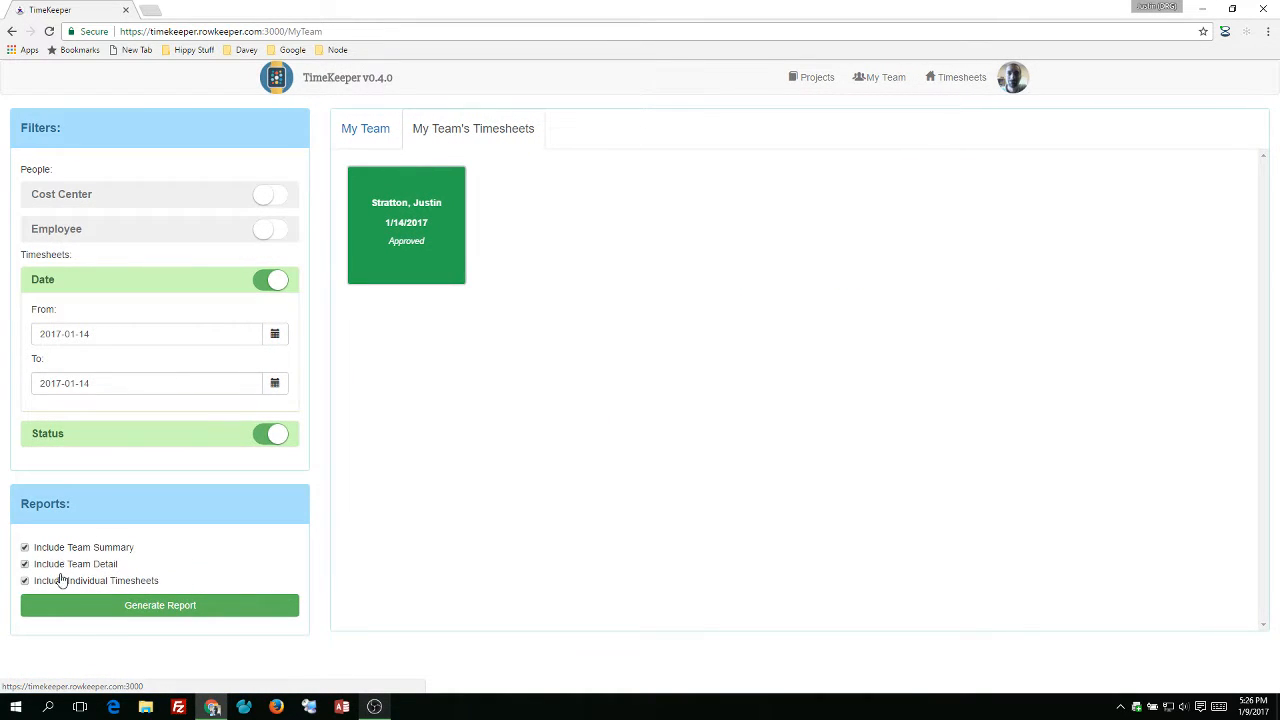
# Exclude team detail from the report, then generate and download the PDF report.
pyautogui.click(63, 564)
pyautogui.click(120, 606)
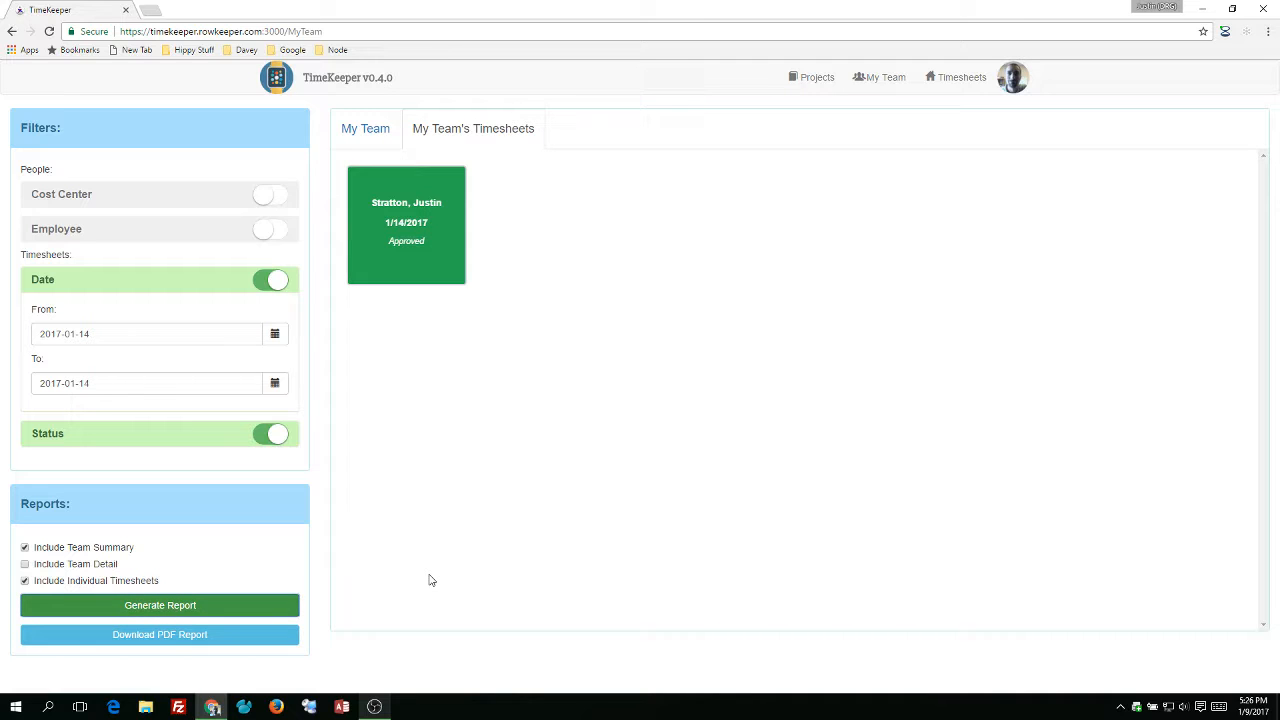
pyautogui.click(216, 638)
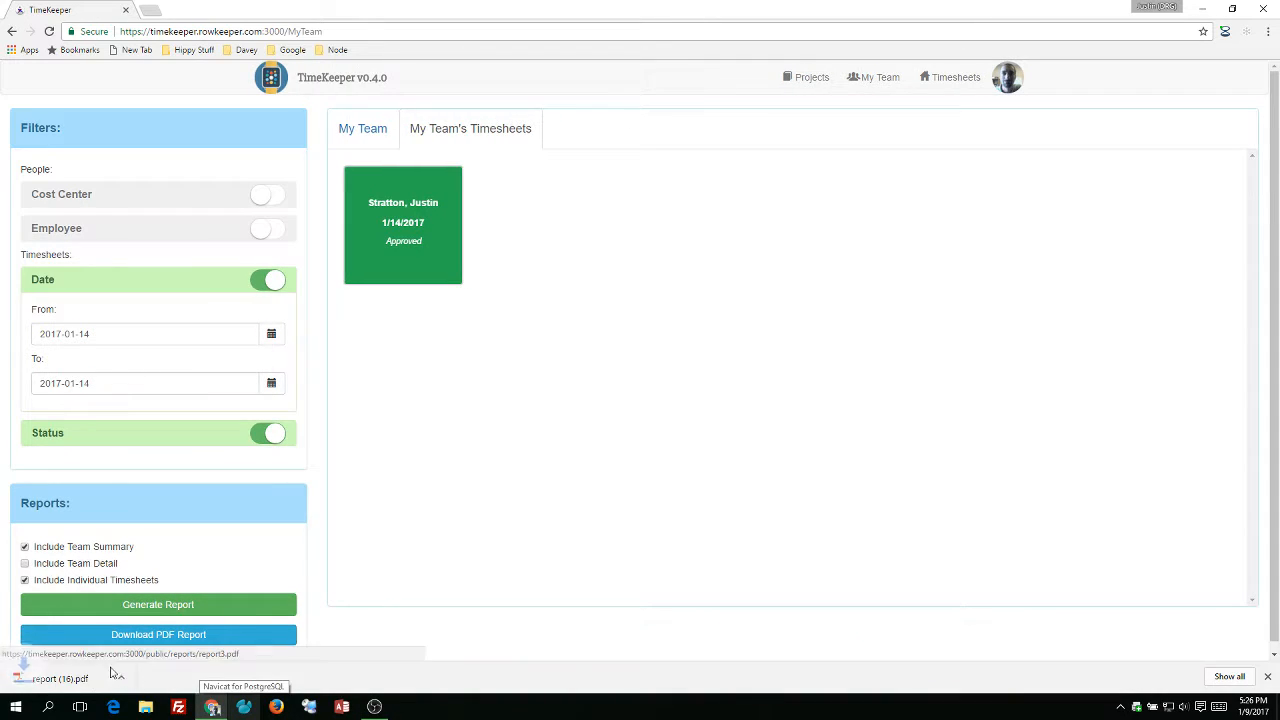
# Open the downloaded report and read through its summary and per diem pages.
pyautogui.click(115, 673)
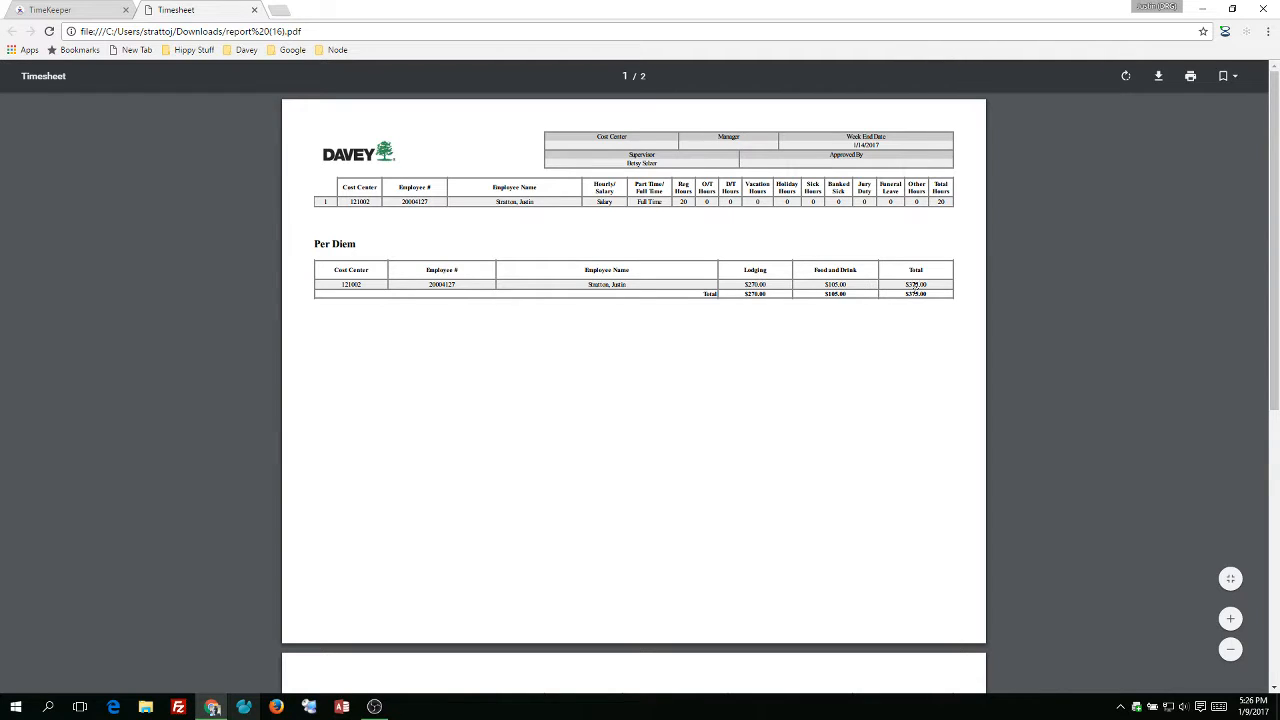
pyautogui.scroll(-5, 694, 374)
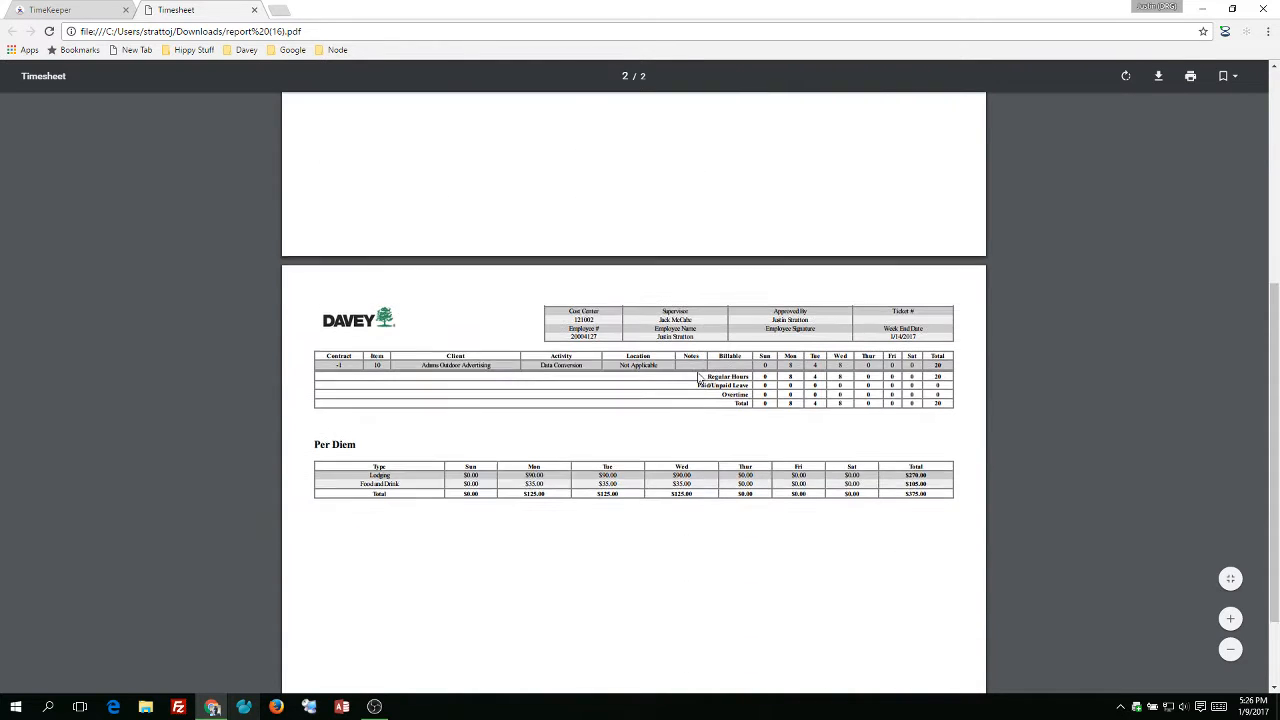
pyautogui.scroll(-1, 700, 378)
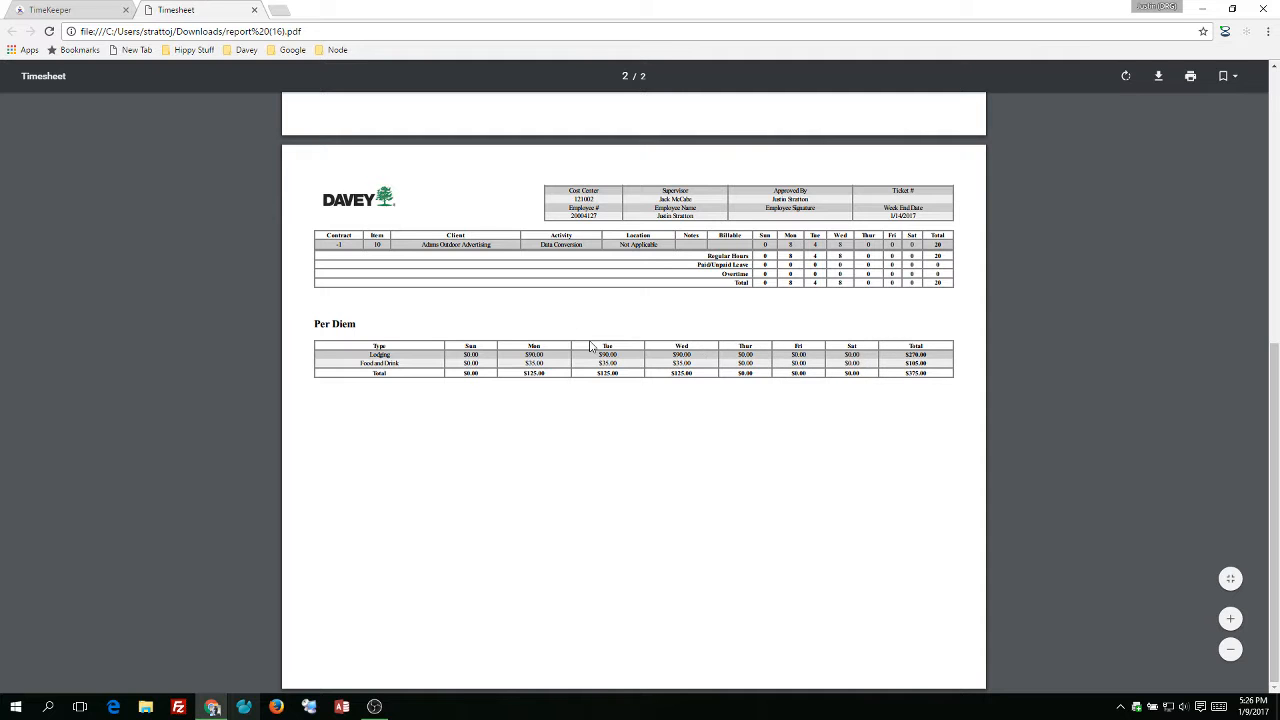
pyautogui.scroll(5, 595, 337)
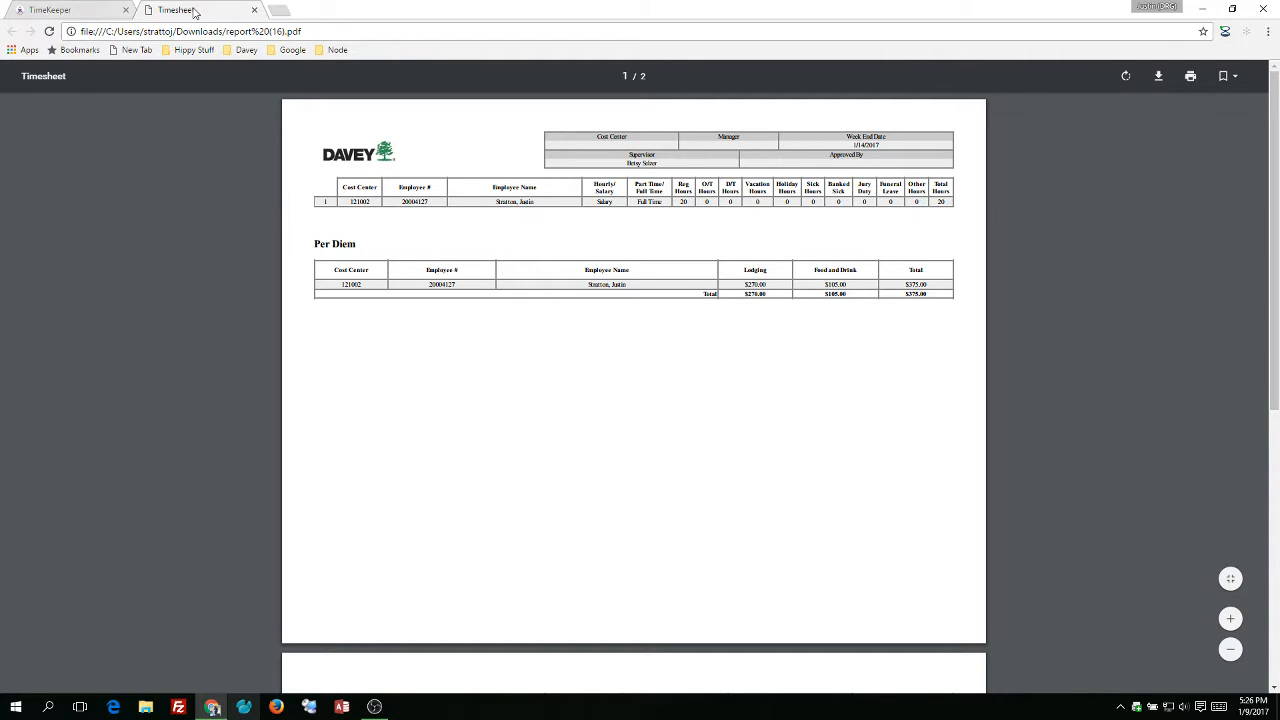
# Change the date filter range to 2017-01-07 through 2017-01-07.
pyautogui.click(80, 10)
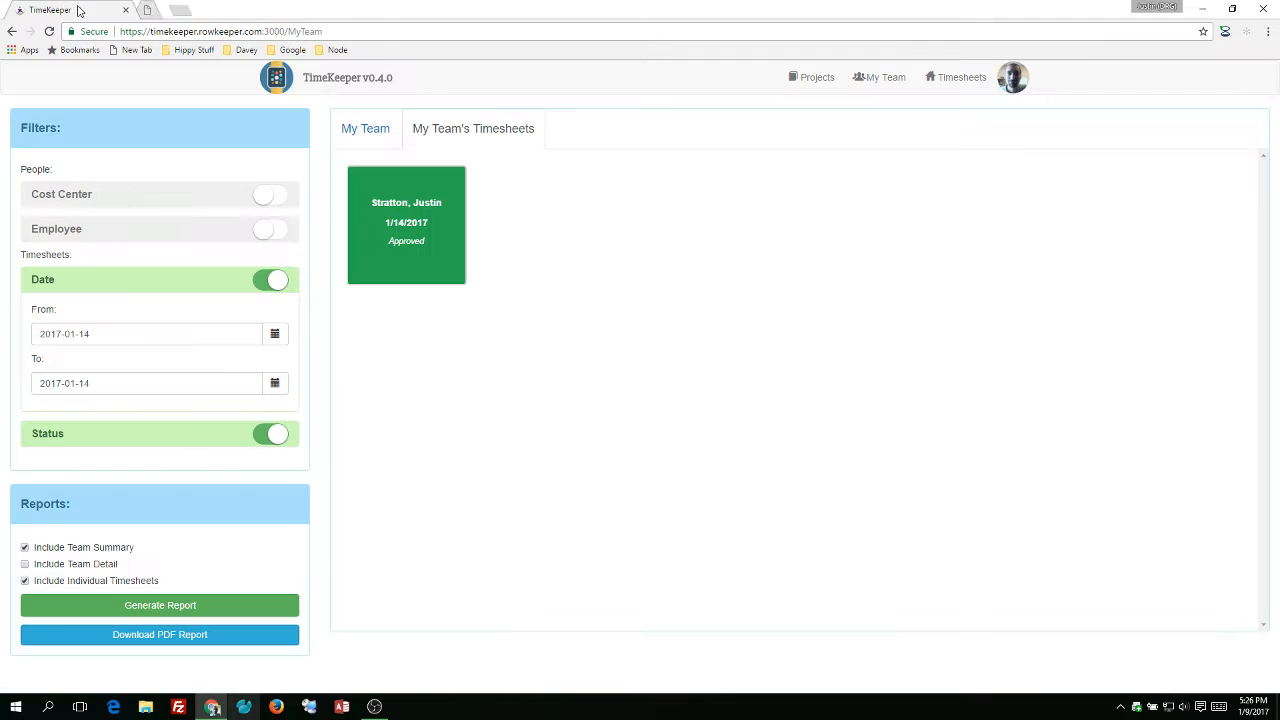
pyautogui.click(275, 335)
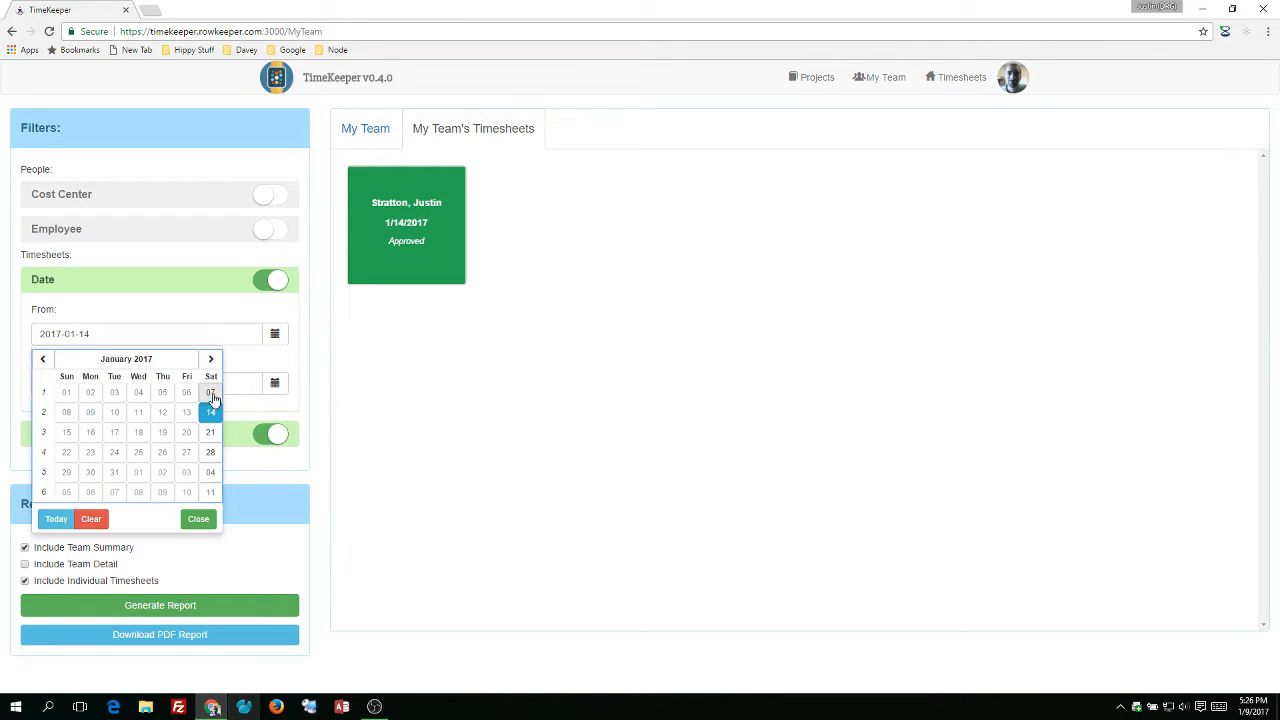
pyautogui.click(210, 392)
pyautogui.click(278, 386)
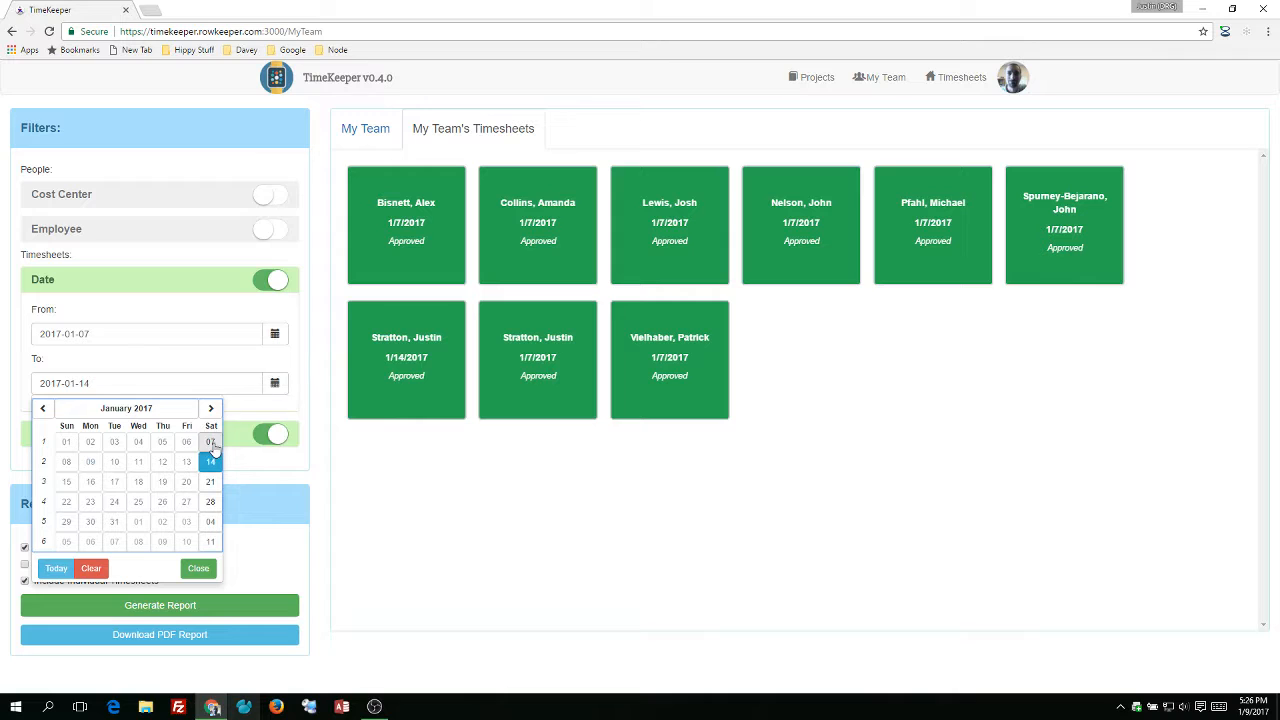
pyautogui.click(211, 445)
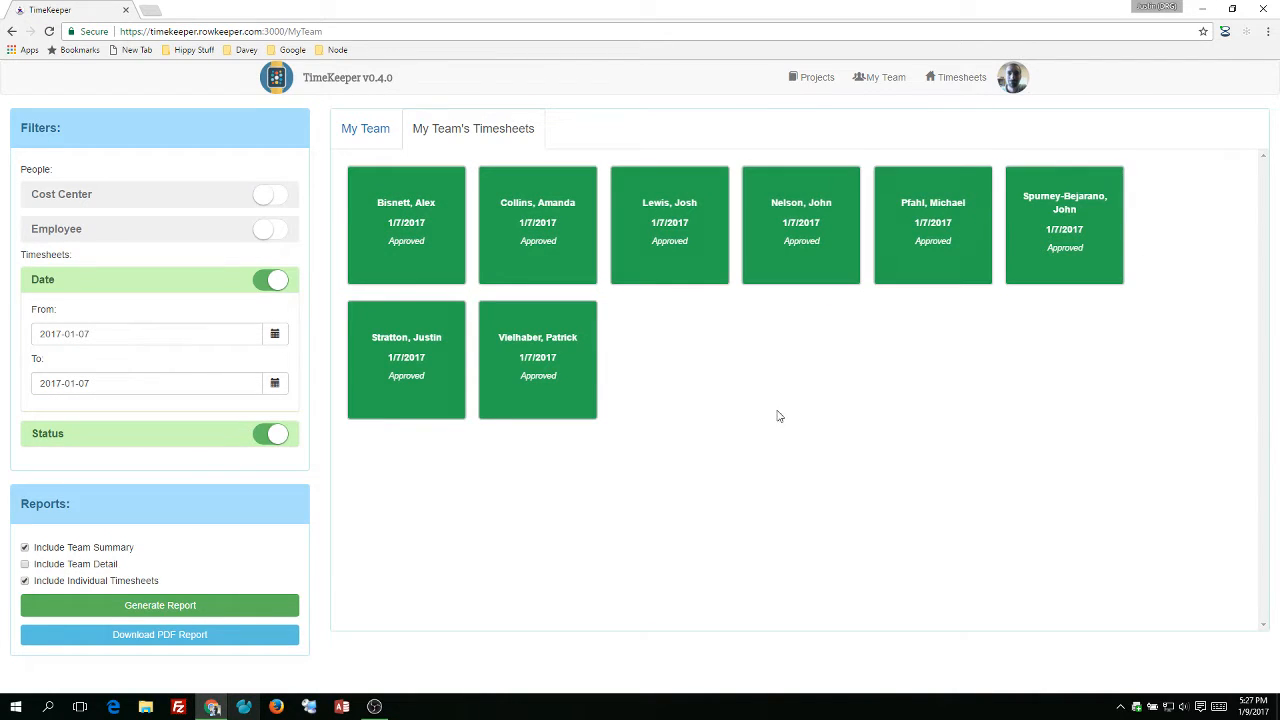
# Generate and download the PDF report for that week and open it.
pyautogui.click(225, 612)
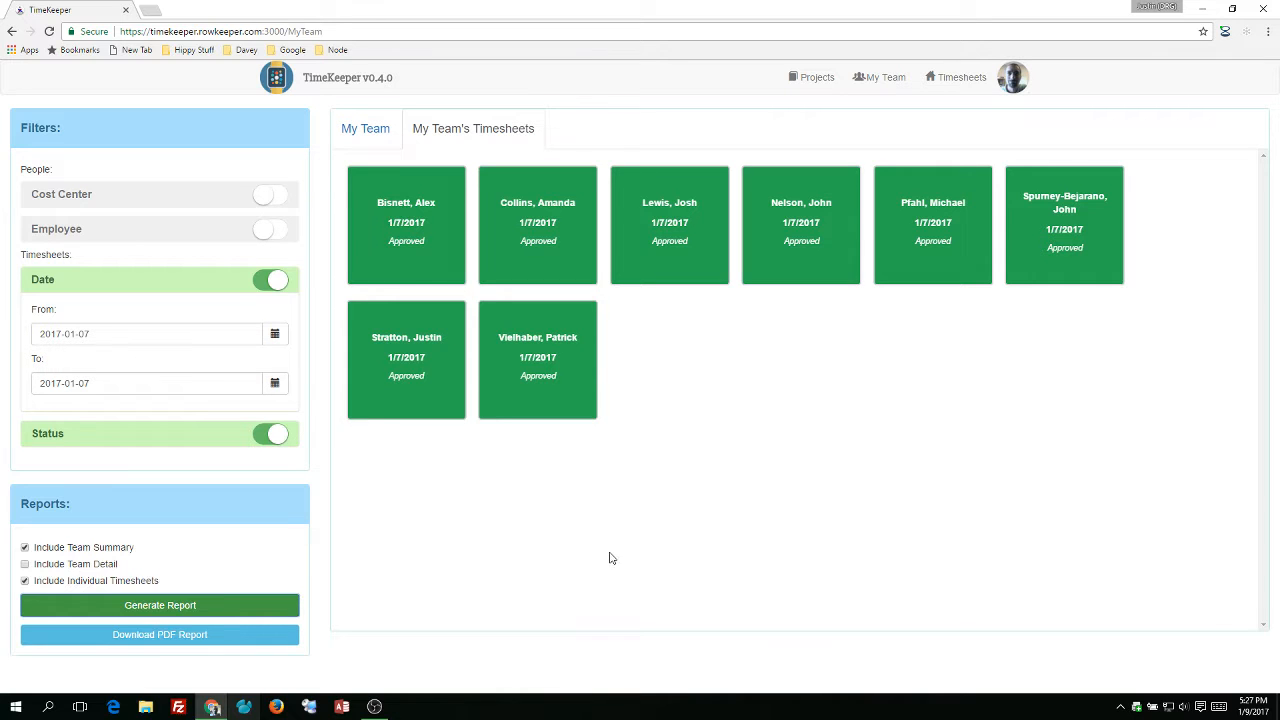
pyautogui.click(108, 642)
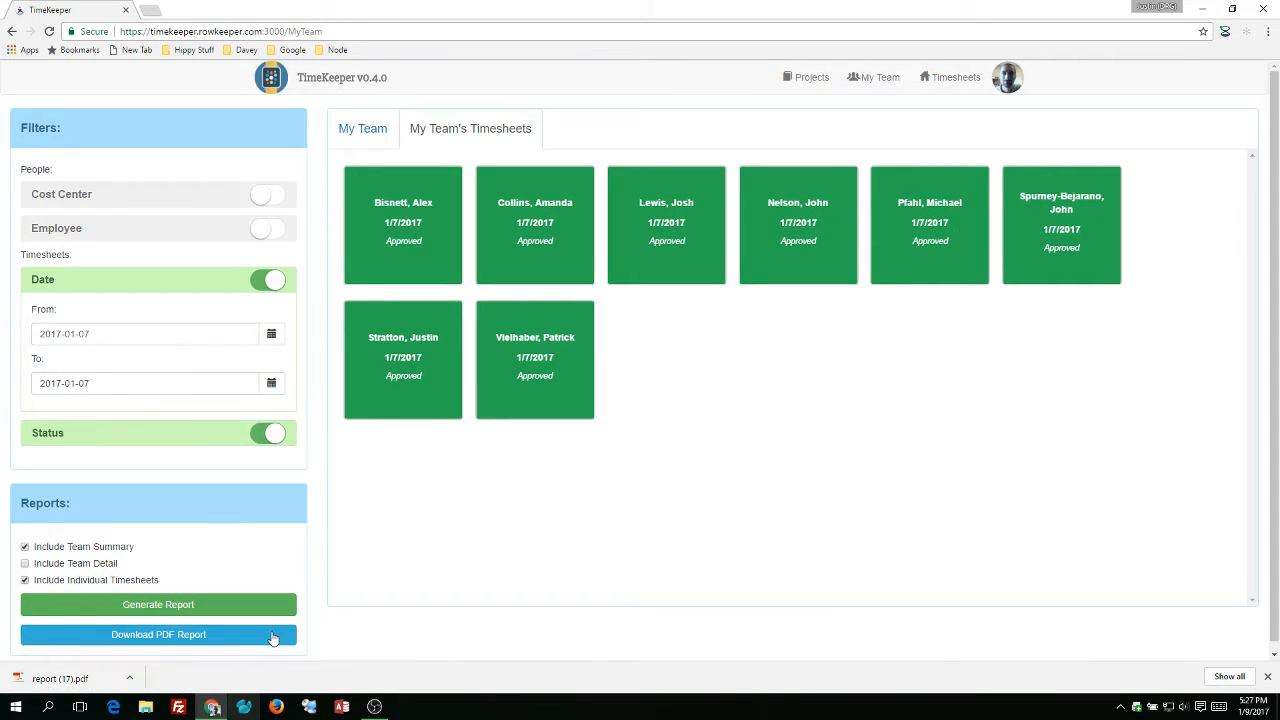
pyautogui.click(86, 680)
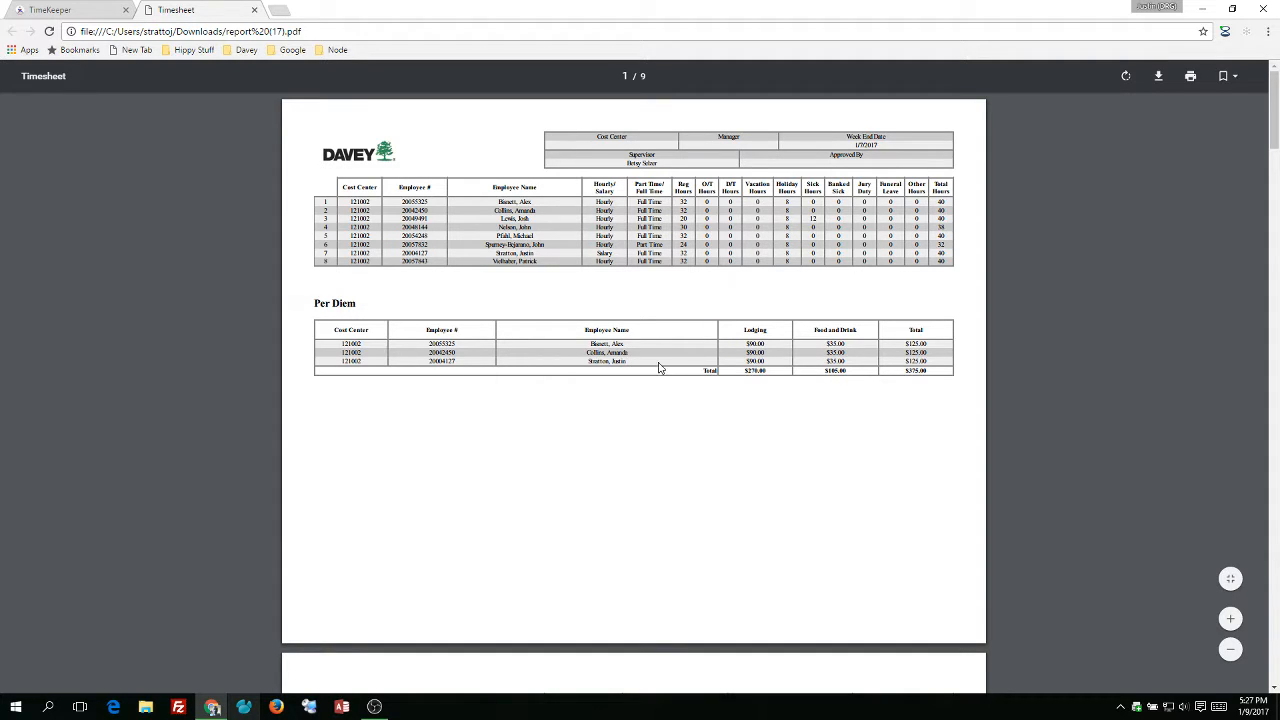
# Scroll through the report's team summary and individual timesheet pages, then close it.
pyautogui.scroll(-5, 749, 476)
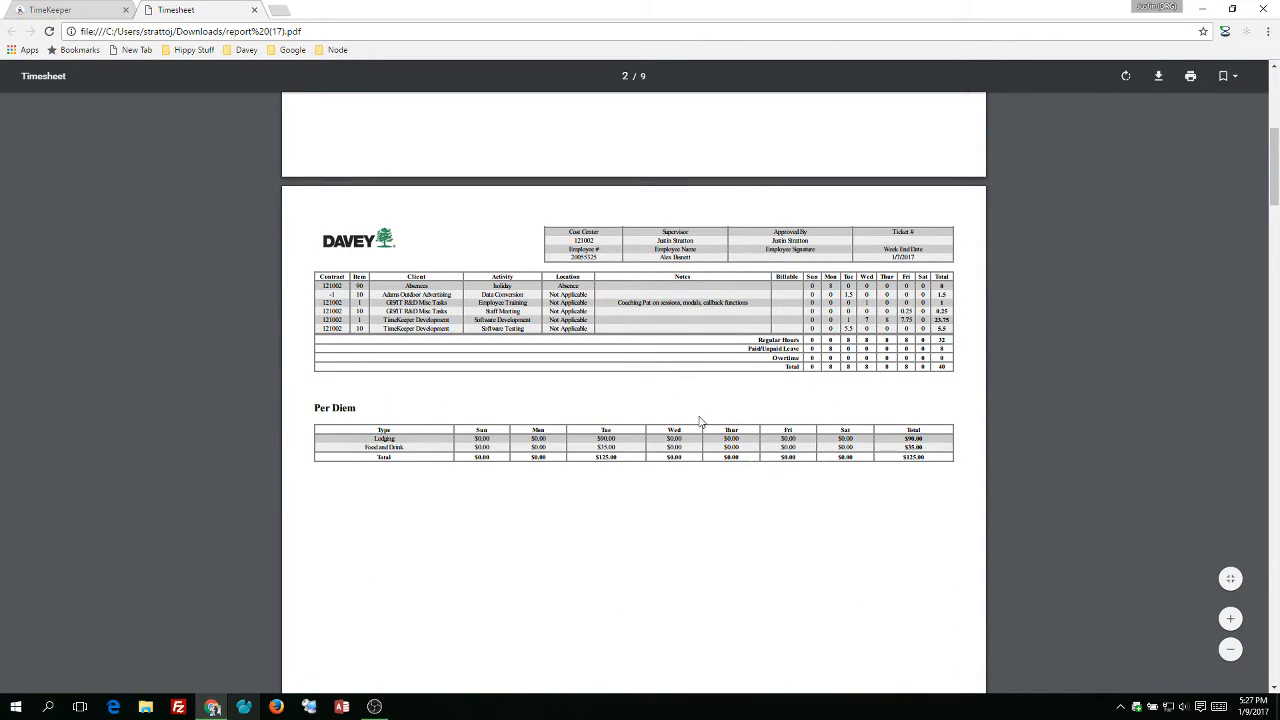
pyautogui.scroll(-1, 702, 283)
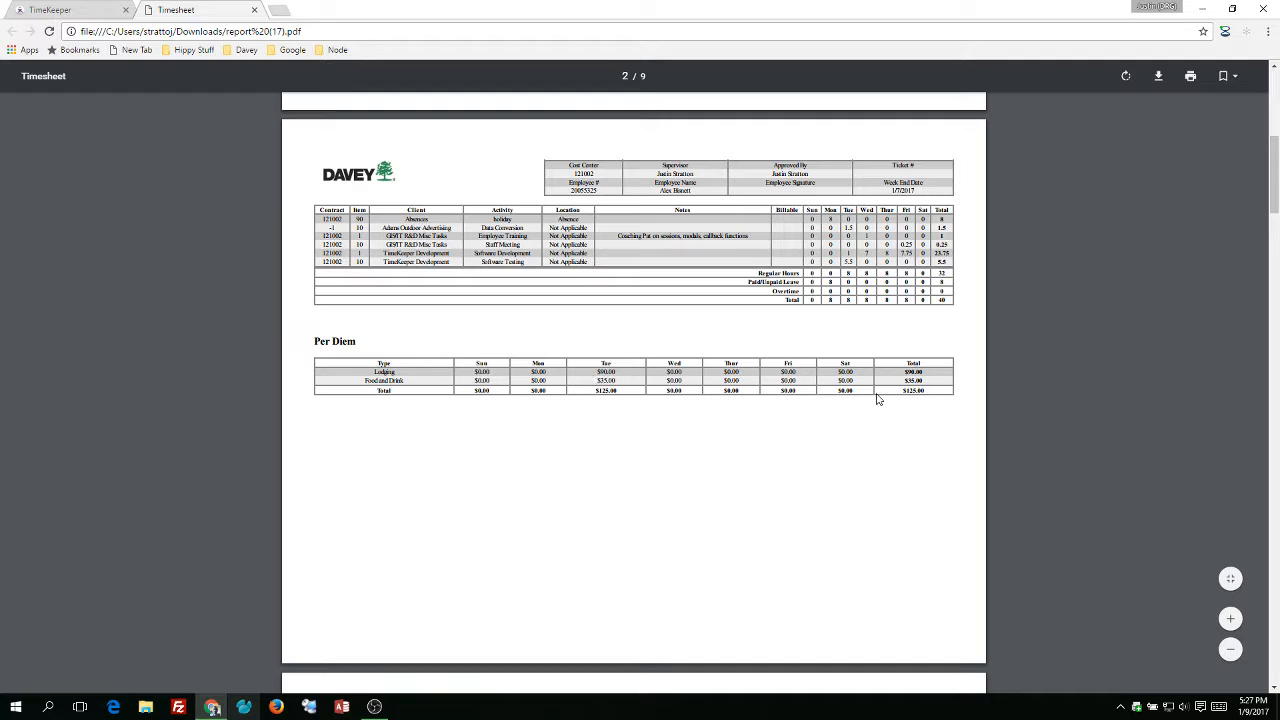
pyautogui.scroll(-3, 870, 421)
pyautogui.scroll(-2, 870, 421)
pyautogui.scroll(12, 872, 420)
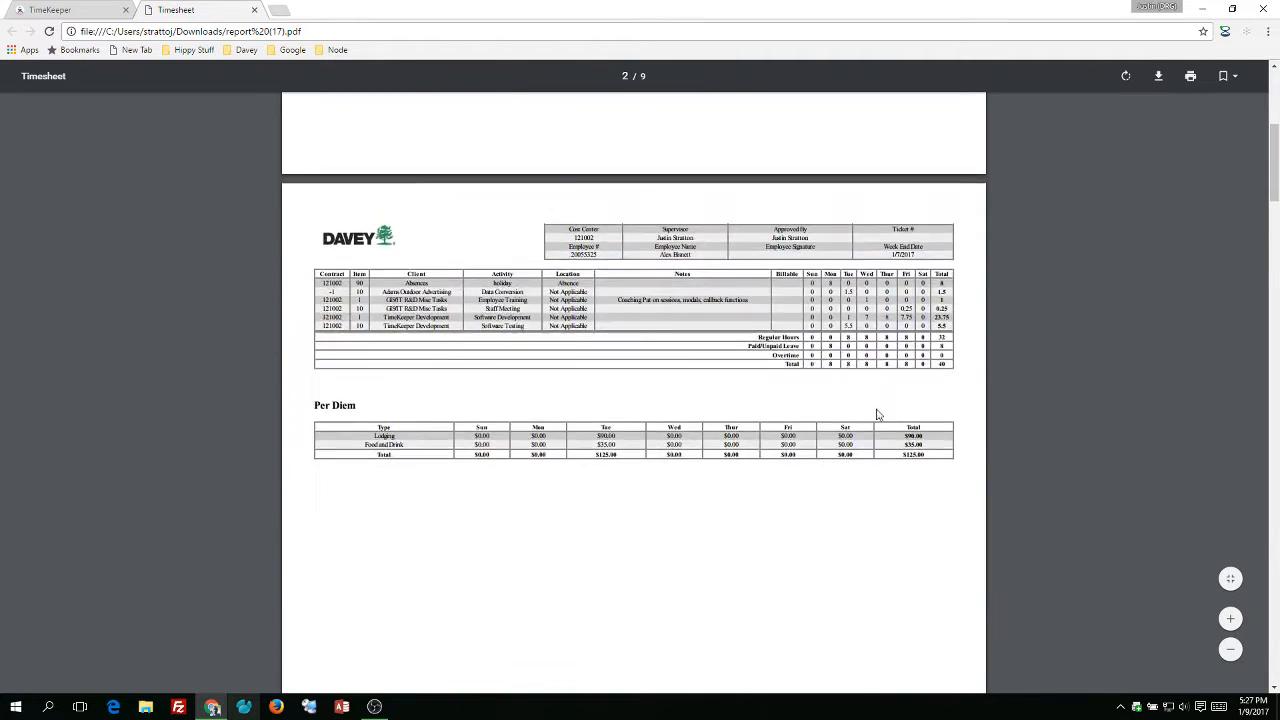
pyautogui.scroll(2, 877, 416)
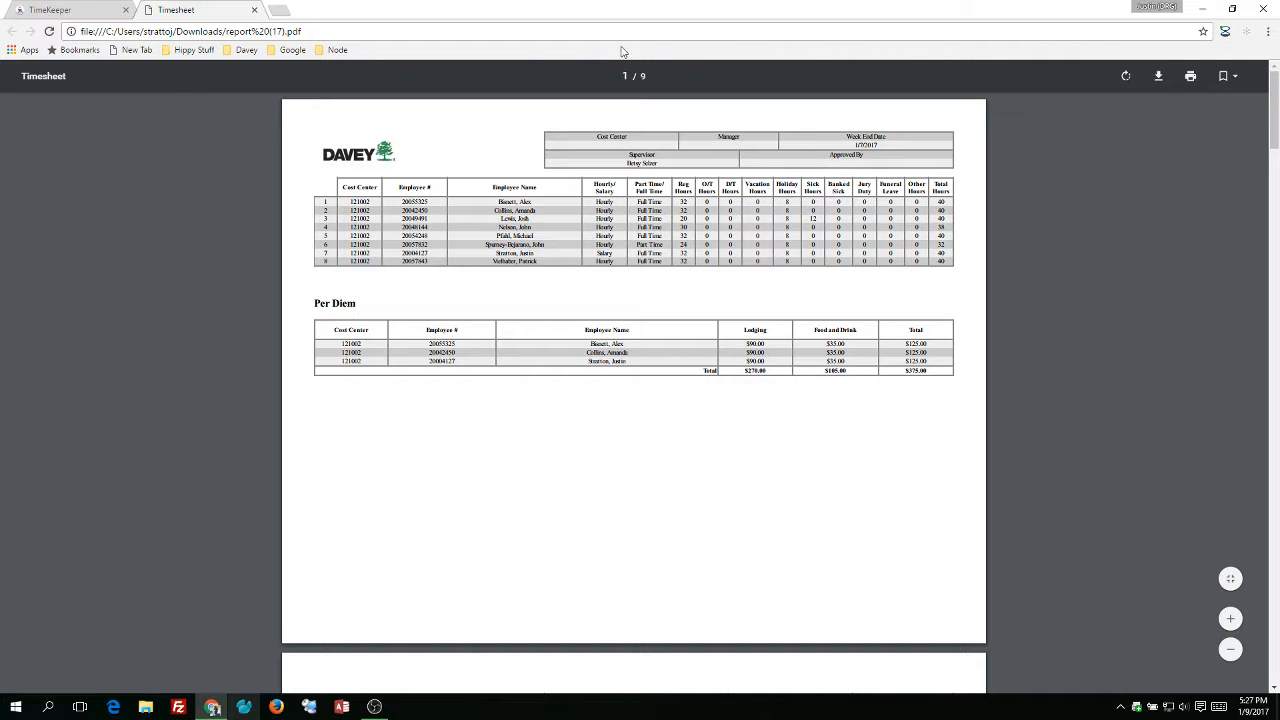
pyautogui.click(255, 10)
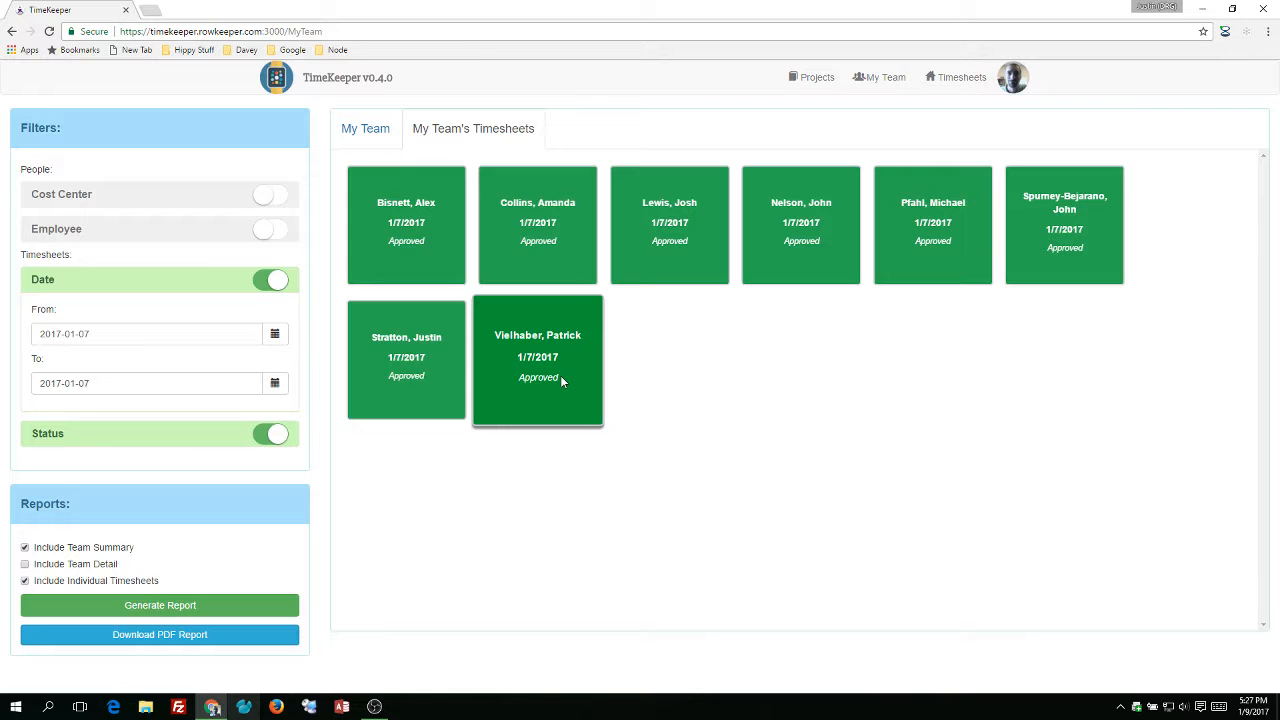
# Open the Adams Outdoor Advertising project for editing at its Per Diems section.
pyautogui.click(827, 89)
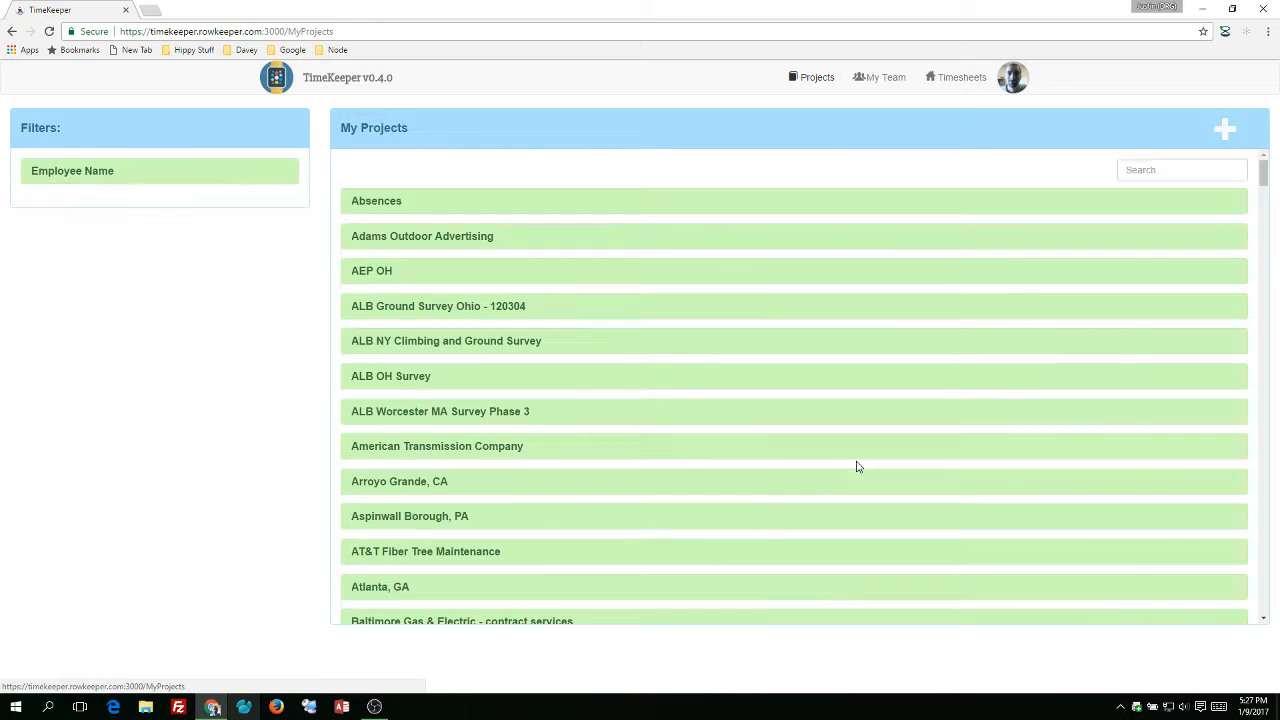
pyautogui.click(425, 238)
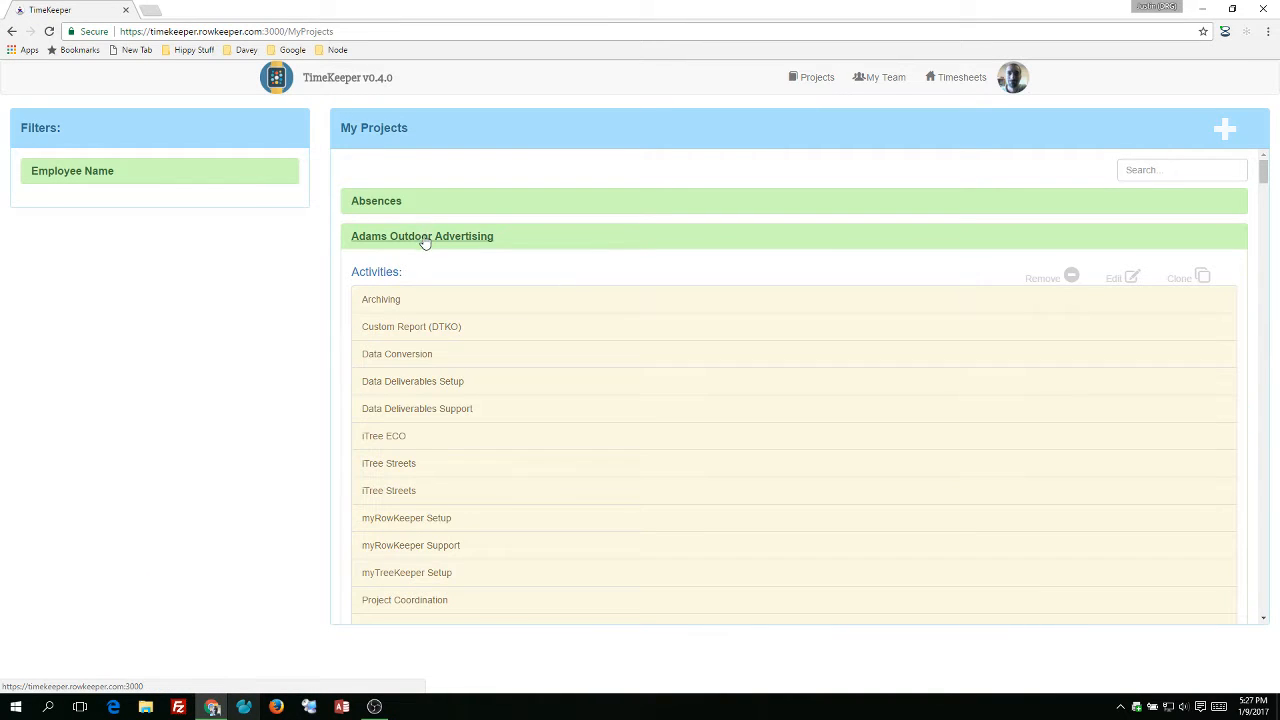
pyautogui.click(1127, 278)
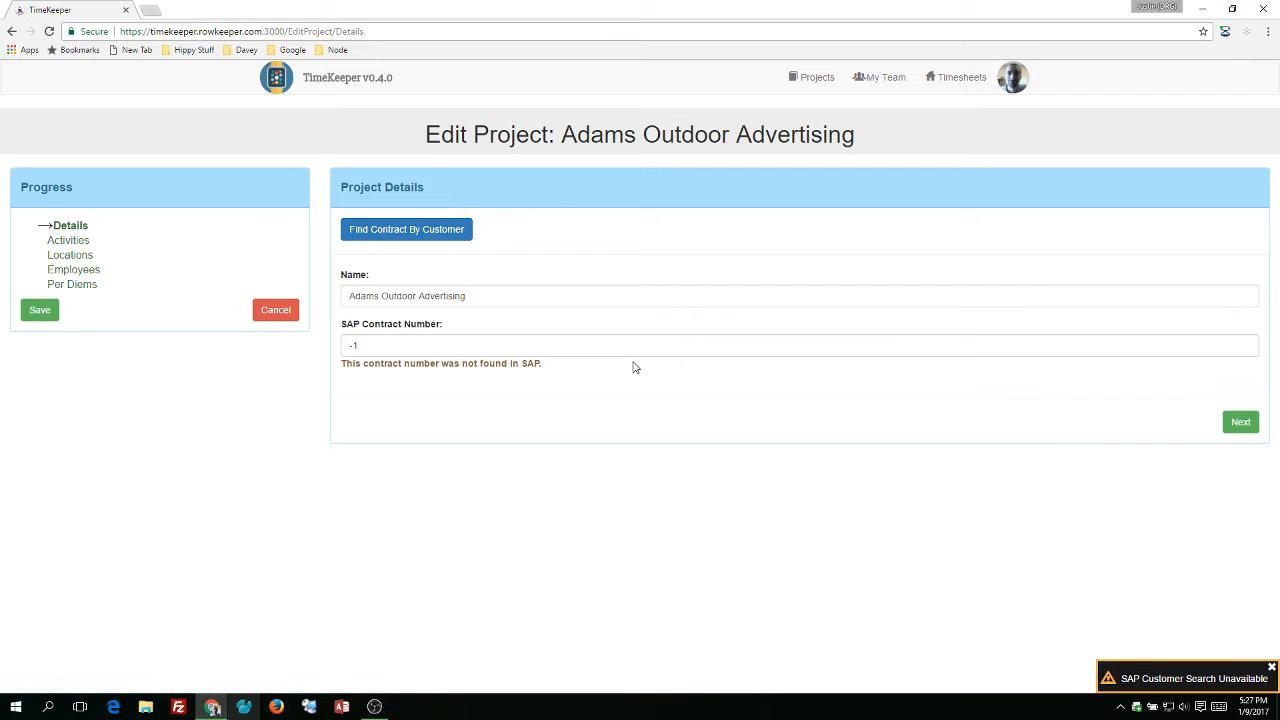
pyautogui.click(75, 284)
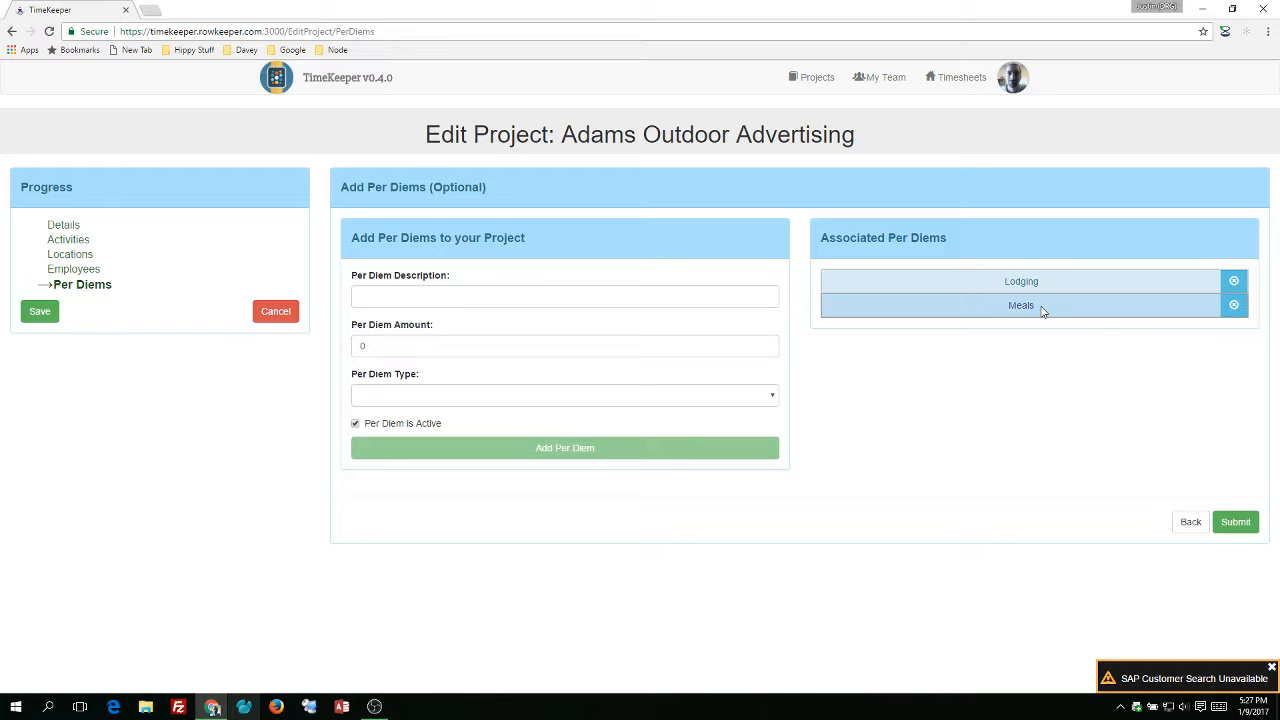
# Add a per diem named Mileage with amount 60 and type Vehicle Rental, then save the project.
pyautogui.click(620, 300)
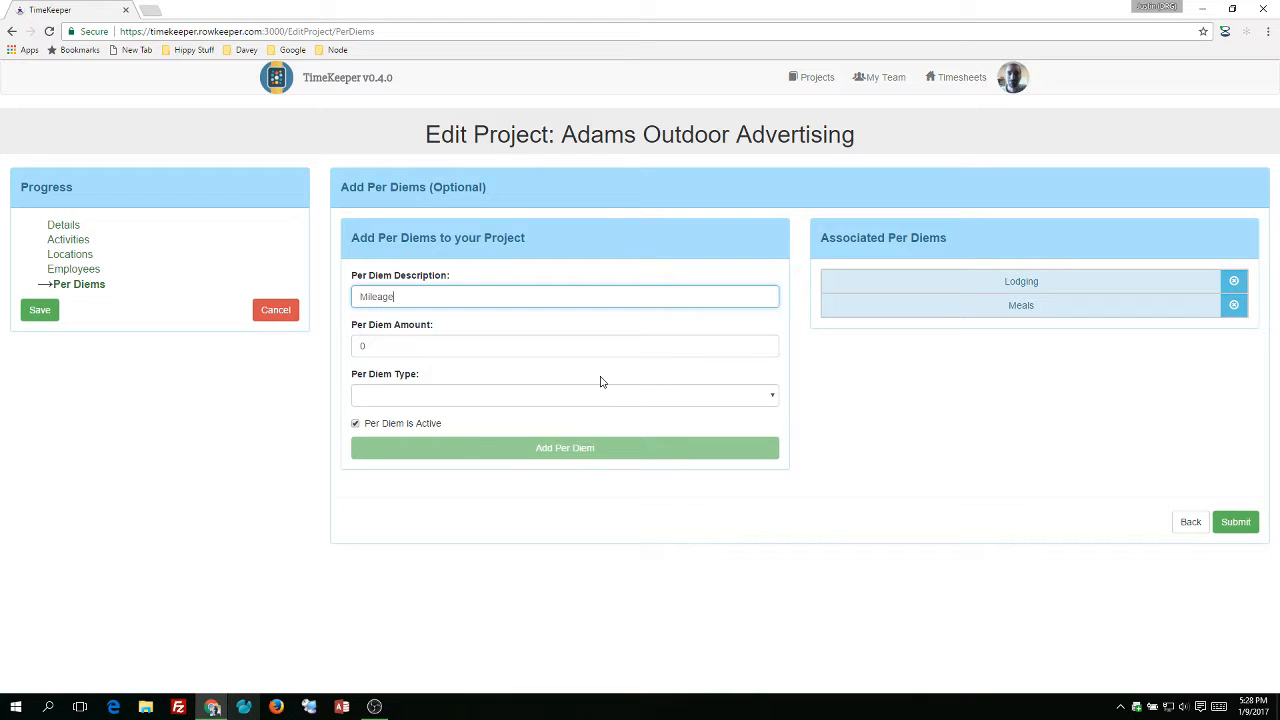
pyautogui.click(582, 351)
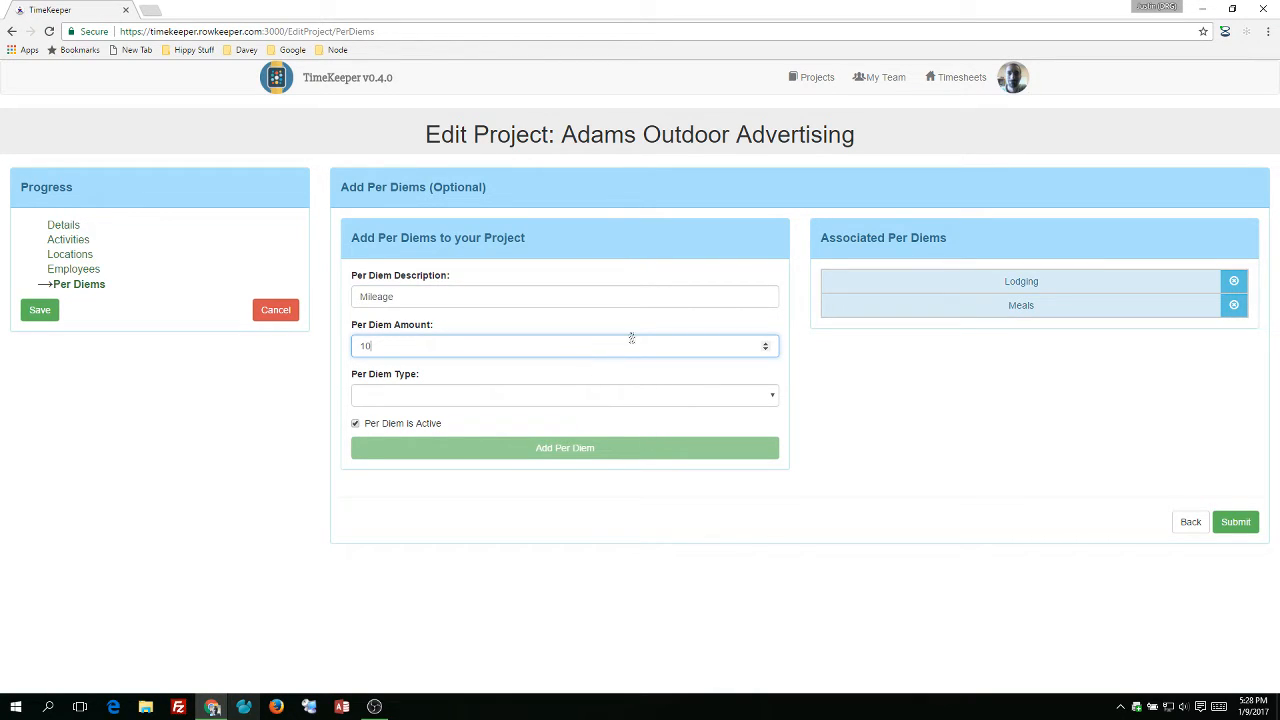
pyautogui.click(548, 400)
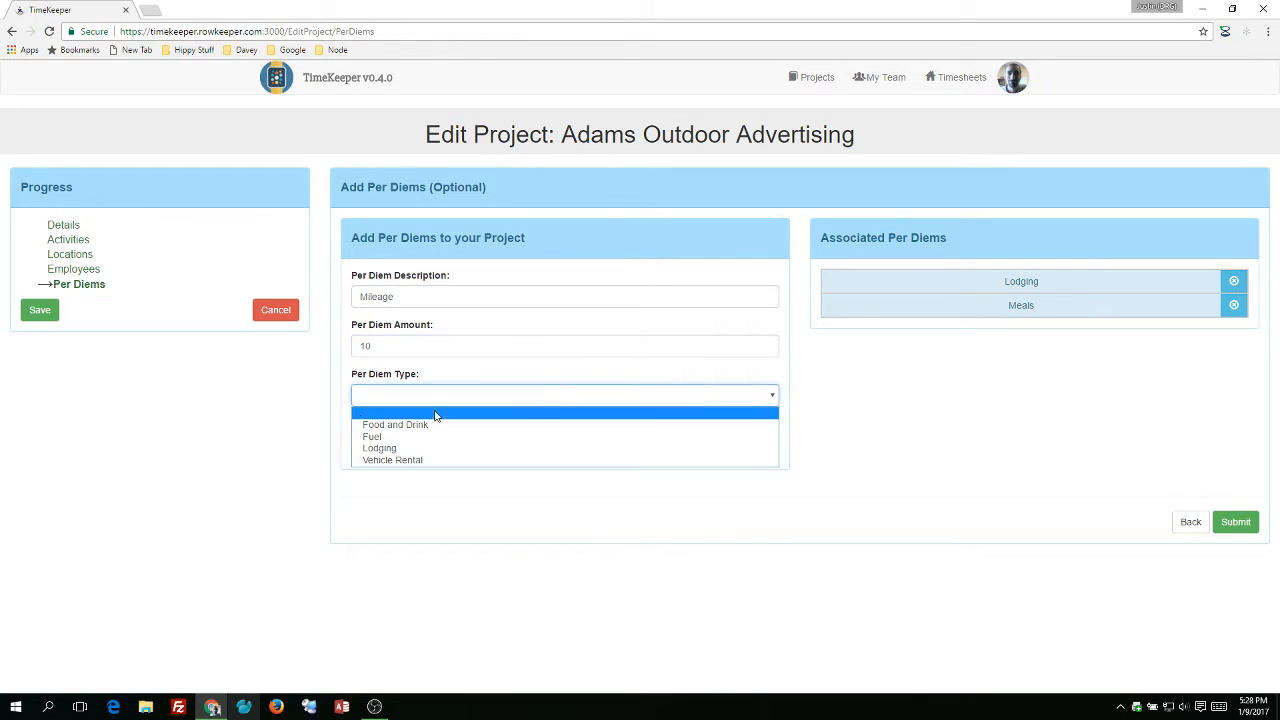
pyautogui.click(387, 440)
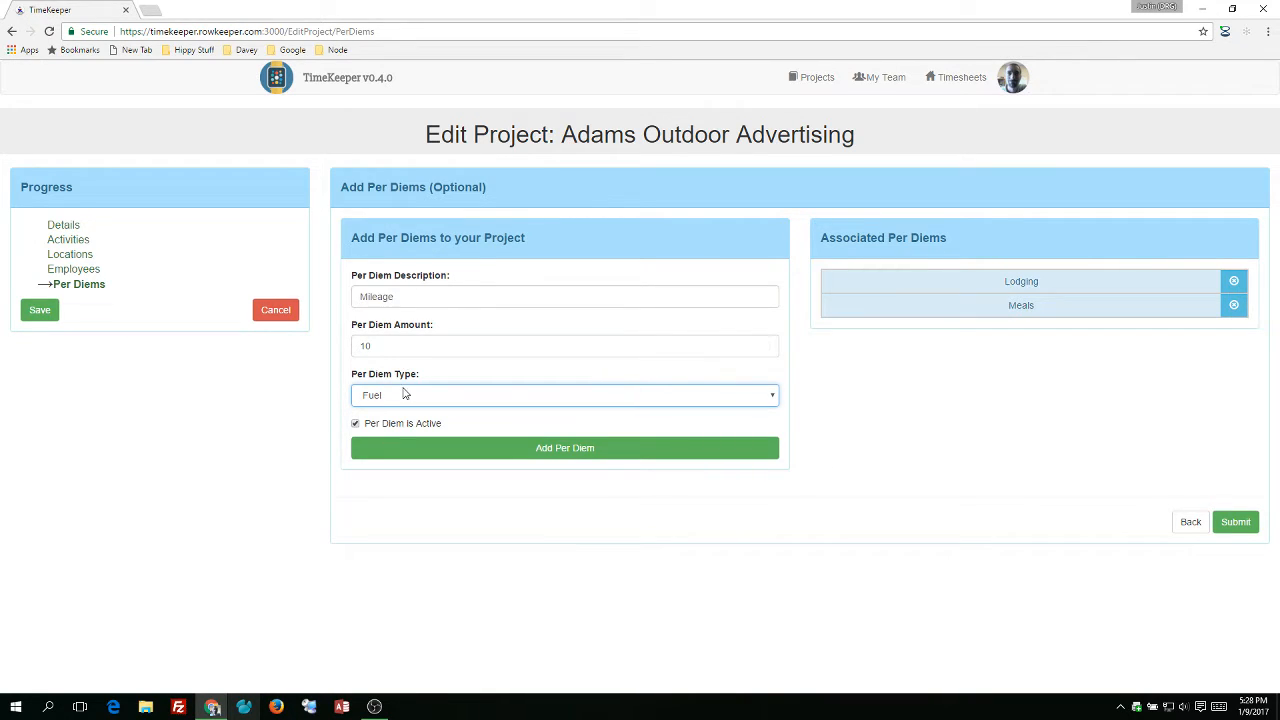
pyautogui.click(405, 394)
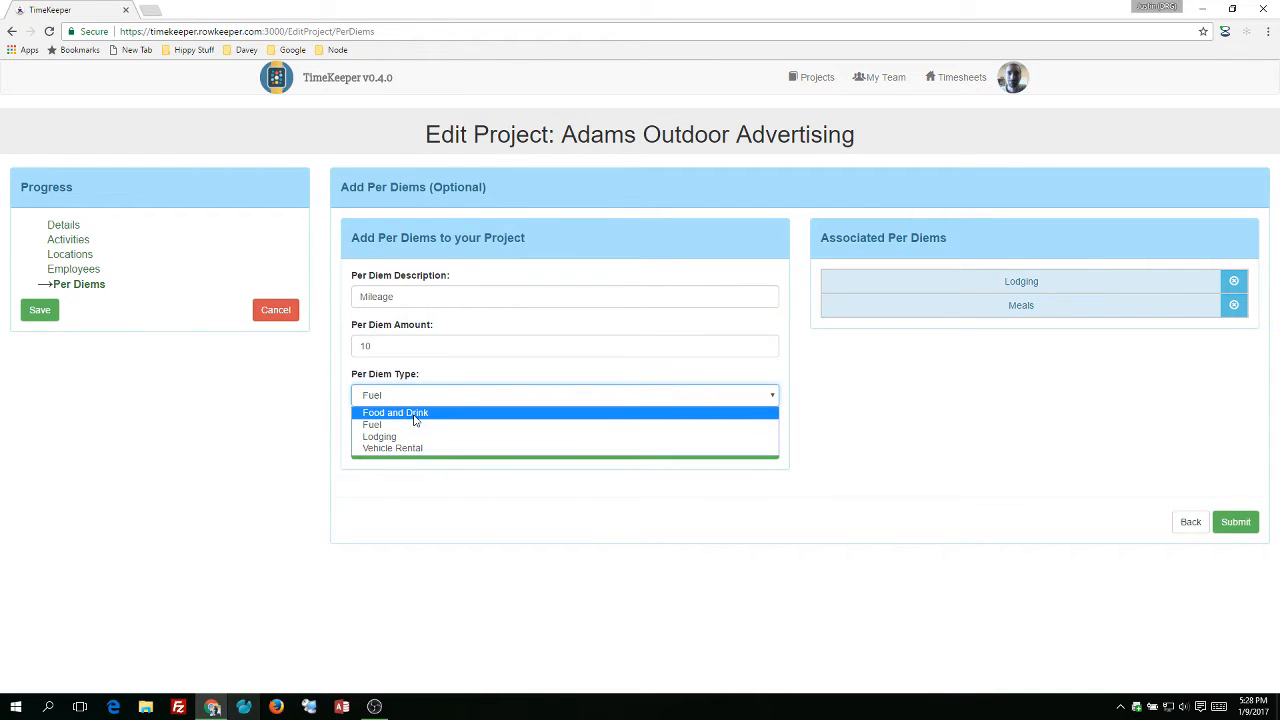
pyautogui.click(412, 448)
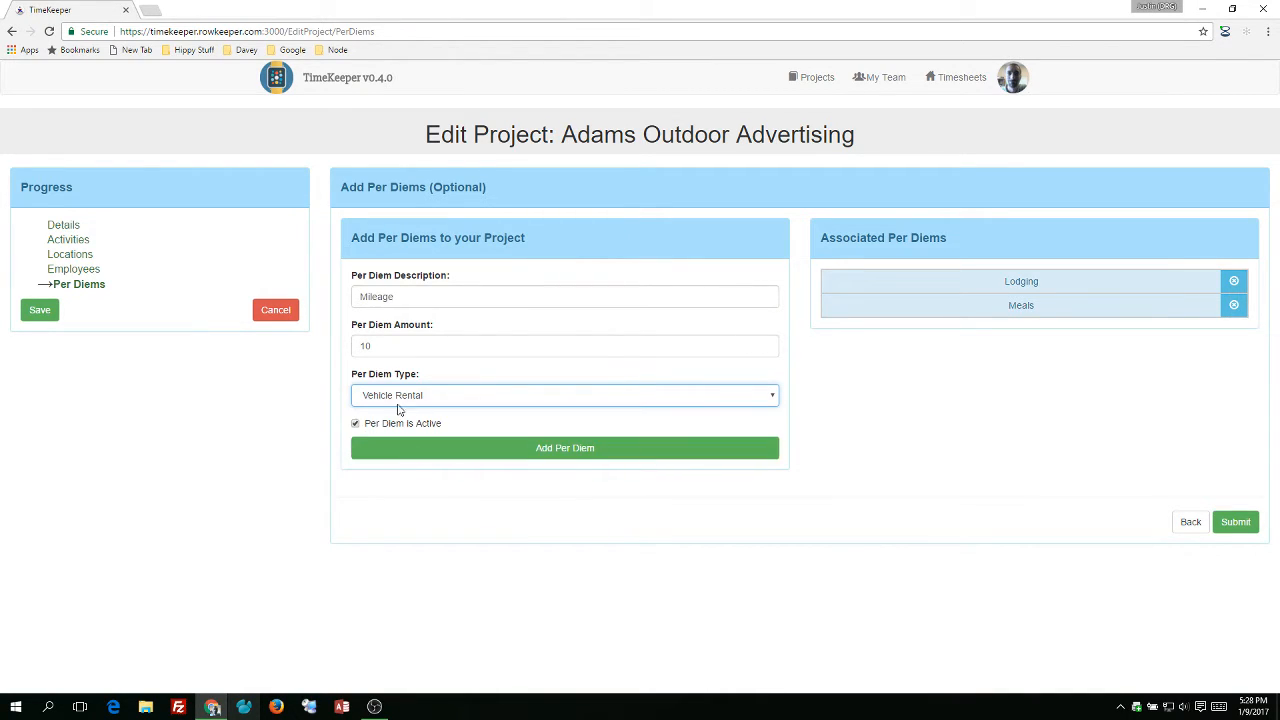
pyautogui.click(390, 347)
pyautogui.press('BackSpace')
pyautogui.press('BackSpace')
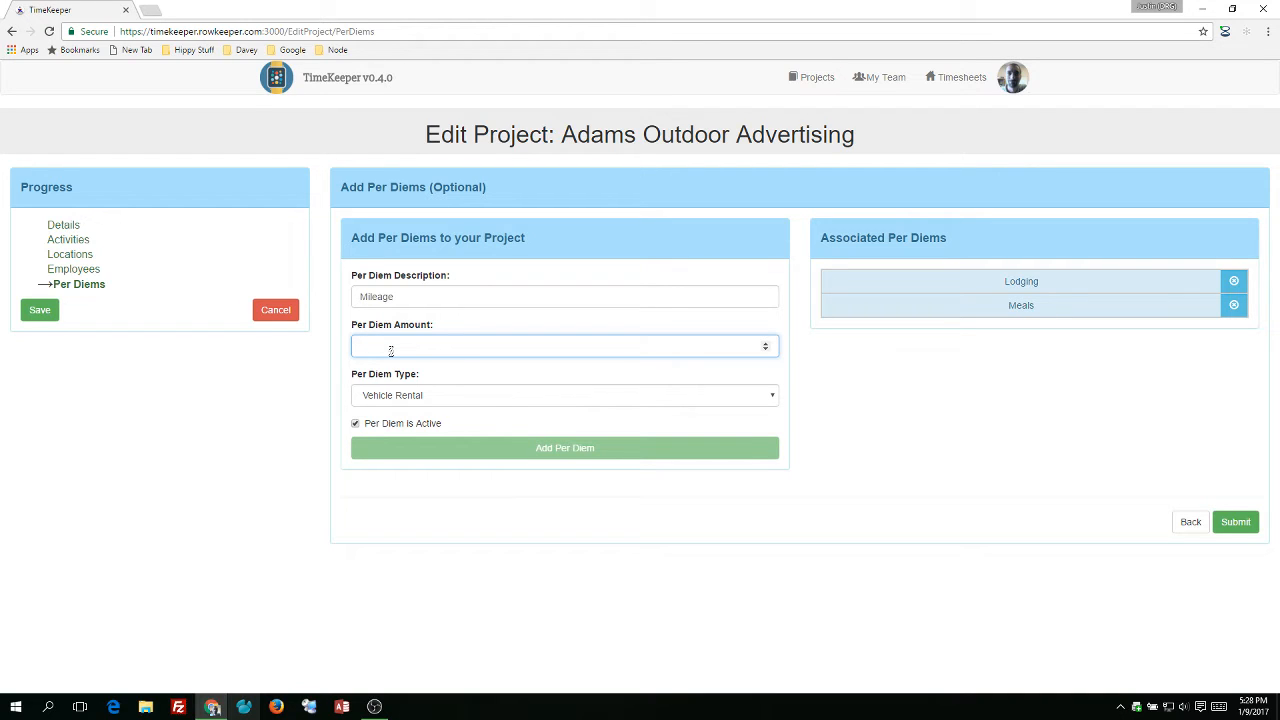
pyautogui.write('60')
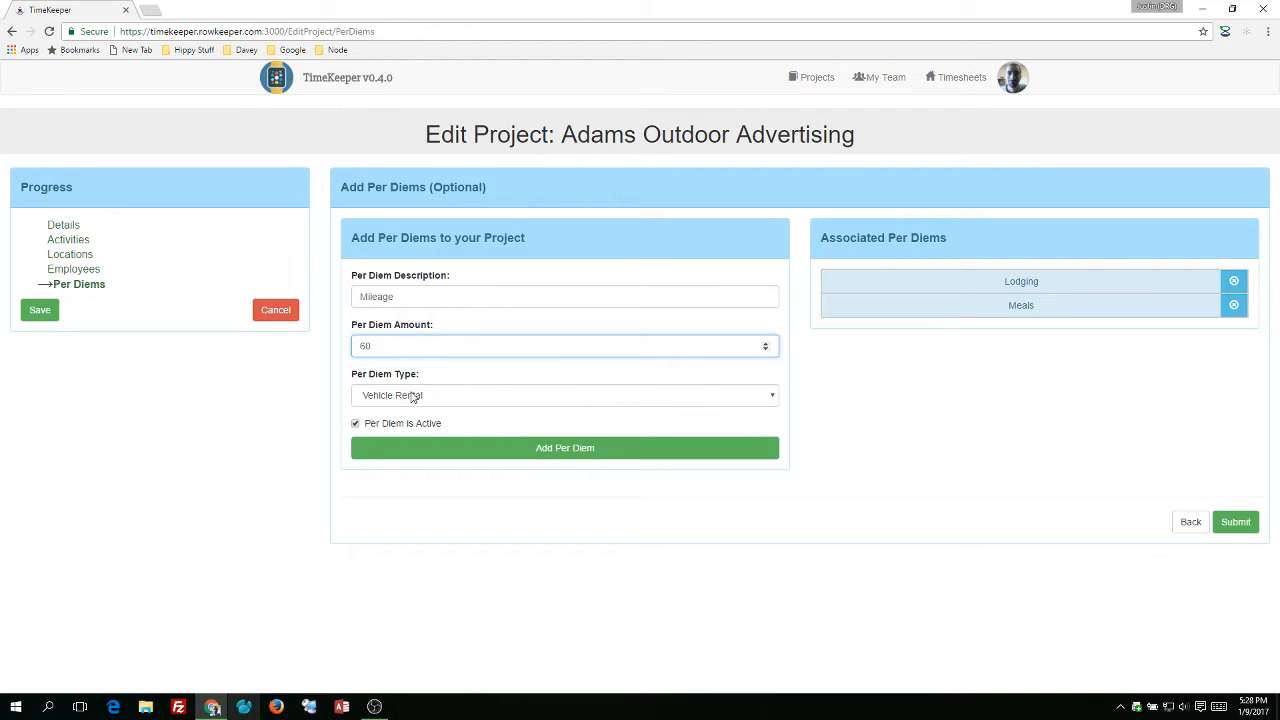
pyautogui.click(486, 445)
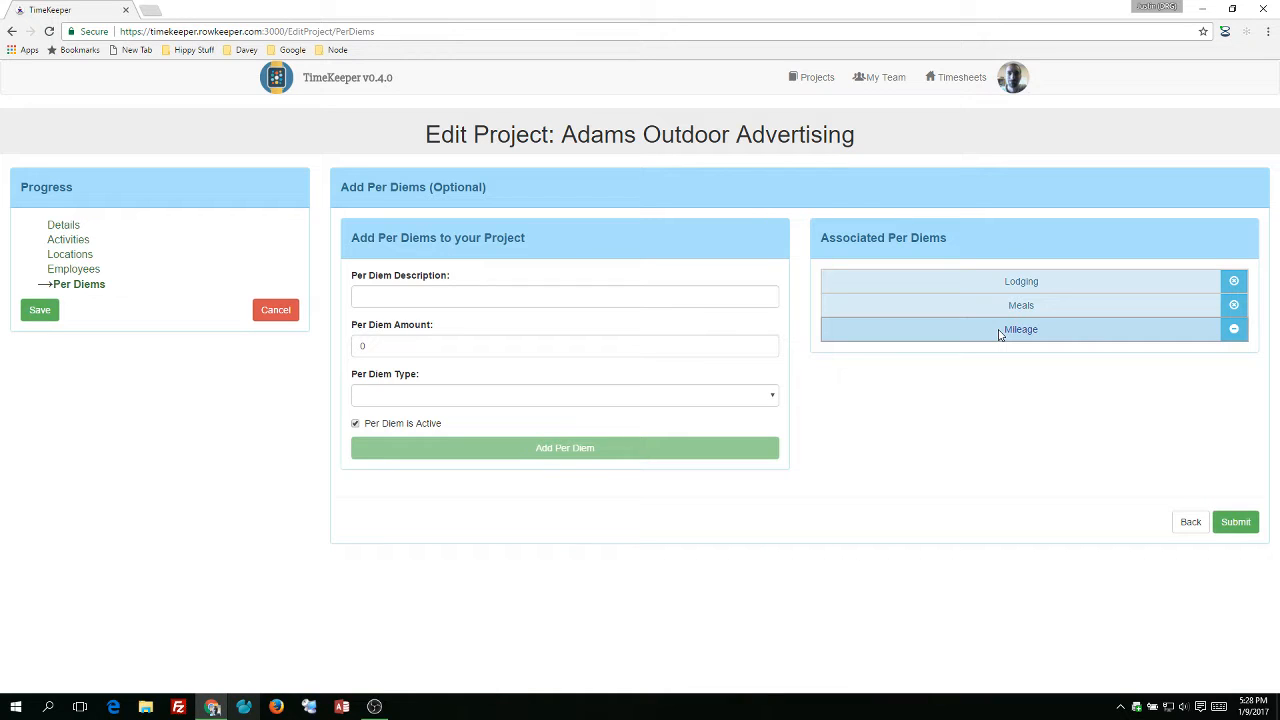
pyautogui.click(50, 313)
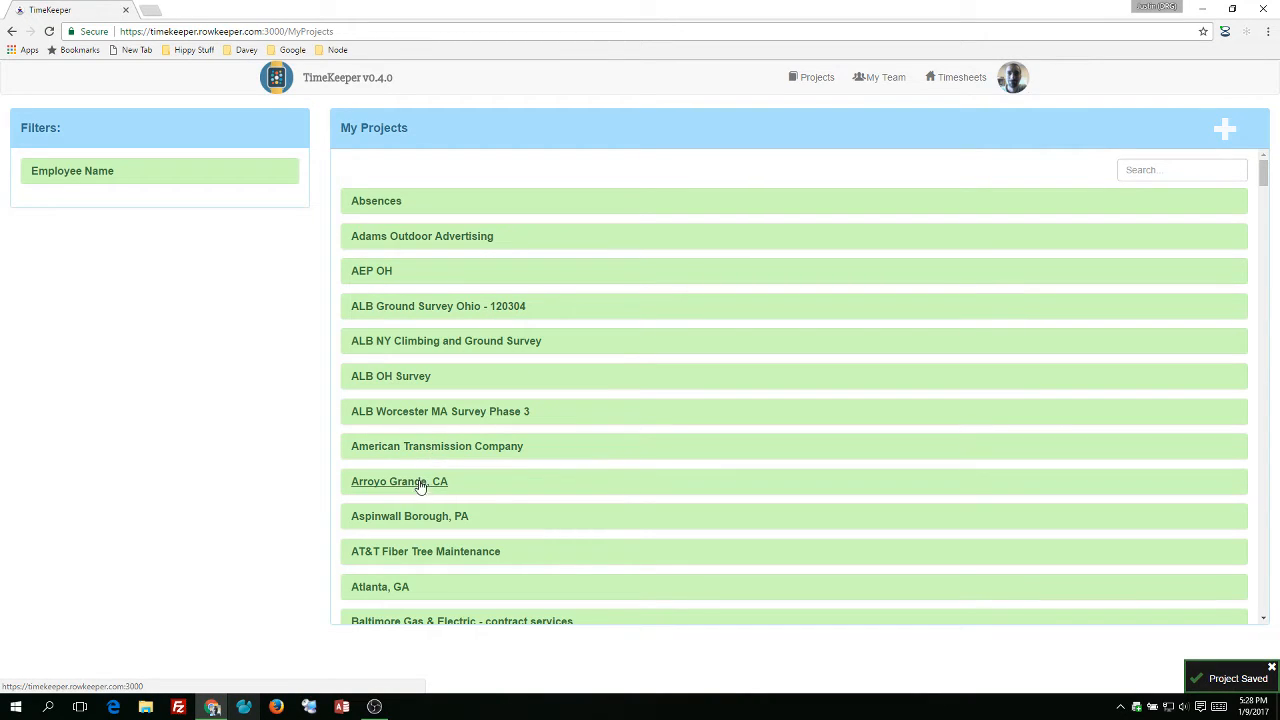
# Open the Aspinwall Borough, PA project for editing at its Per Diems section.
pyautogui.click(412, 519)
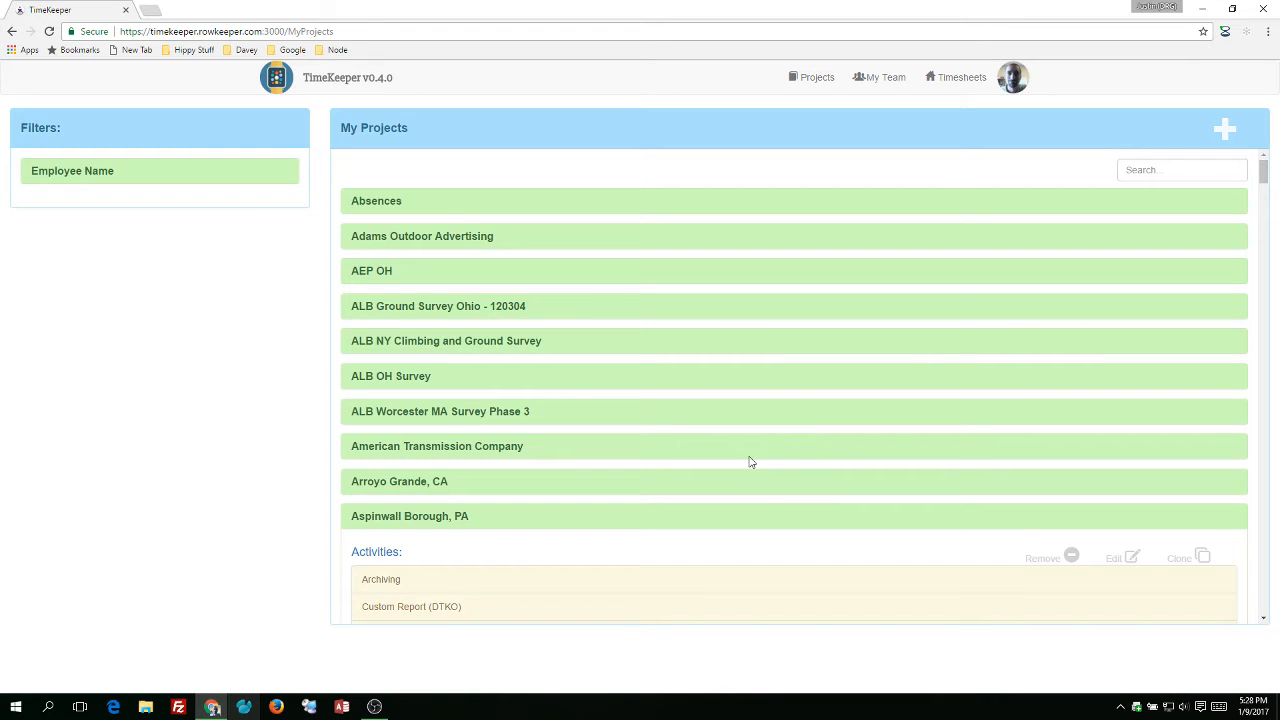
pyautogui.scroll(-2, 747, 461)
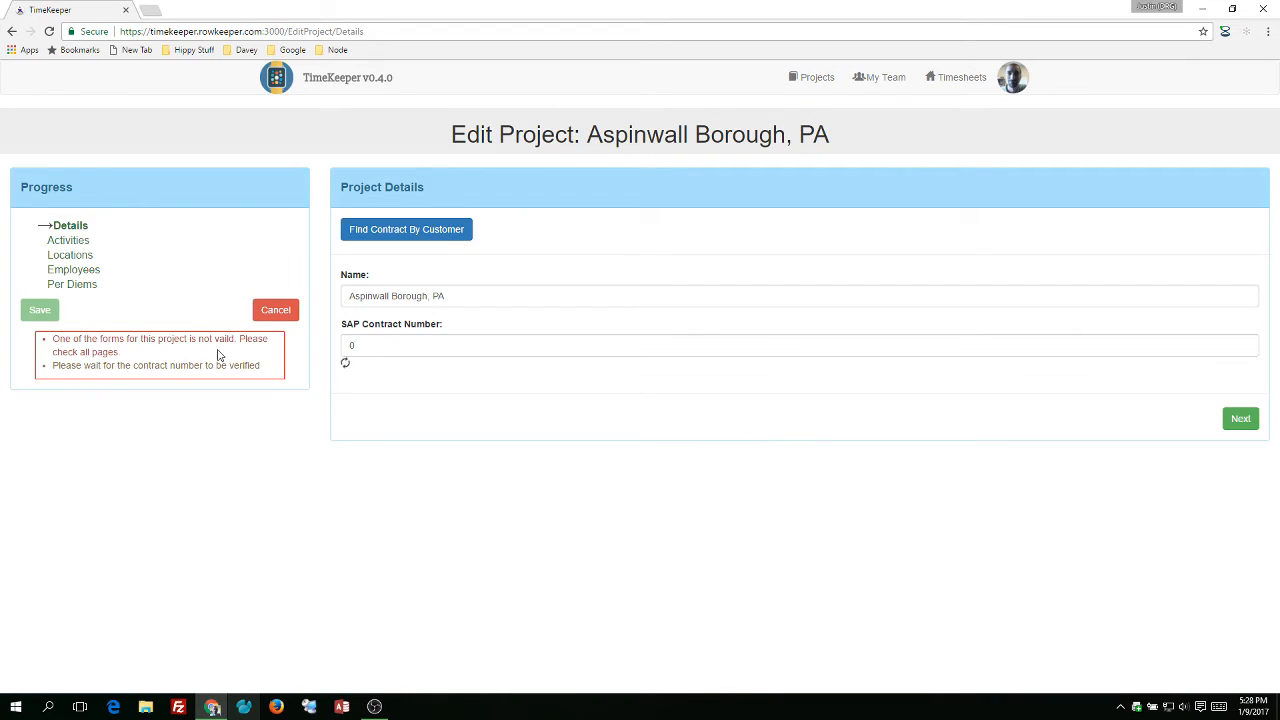
pyautogui.click(69, 289)
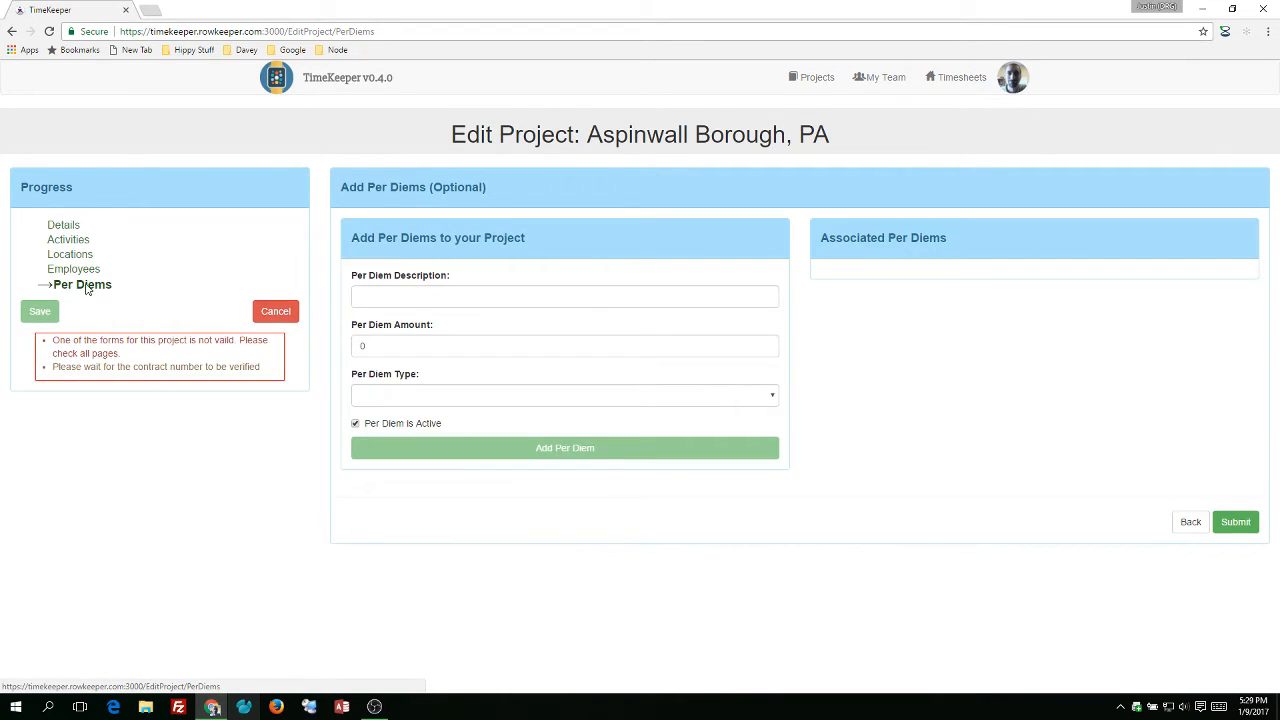
# Add a per diem named Food with amount 25 and type Food and Drink.
pyautogui.click(533, 298)
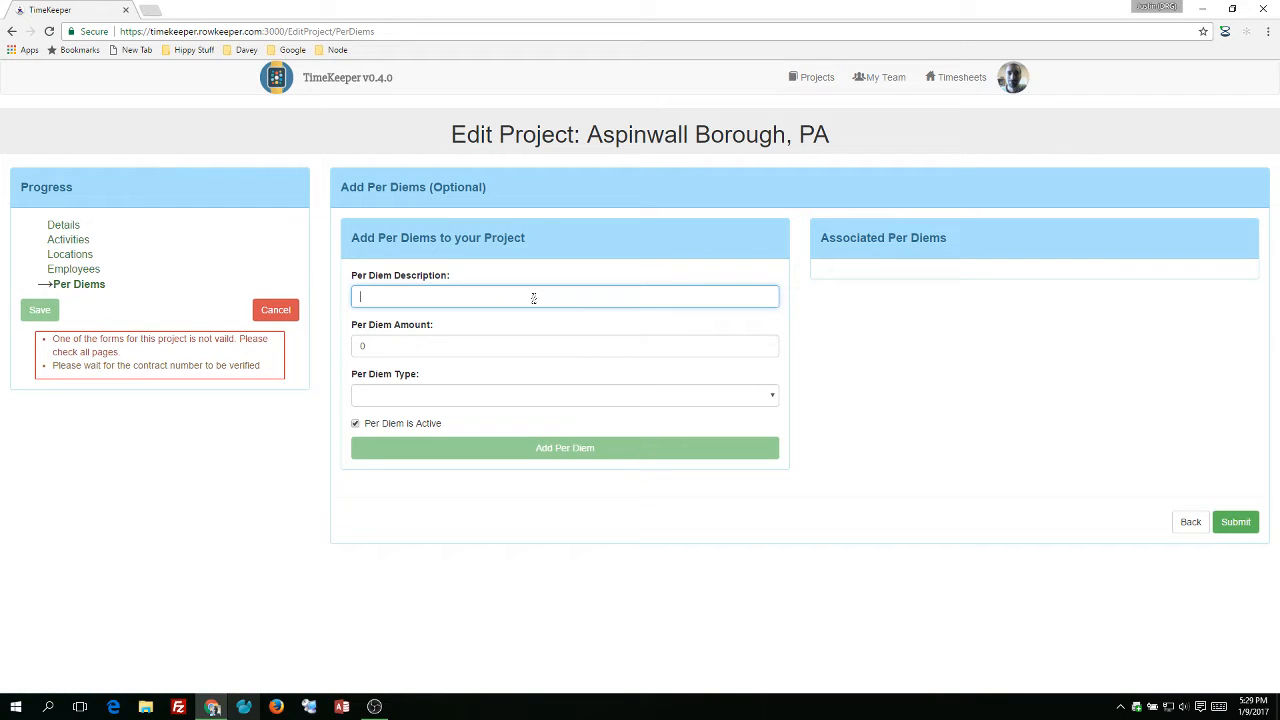
pyautogui.write('Food')
pyautogui.click(400, 345)
pyautogui.write('24')
pyautogui.press('BackSpace')
pyautogui.write('5')
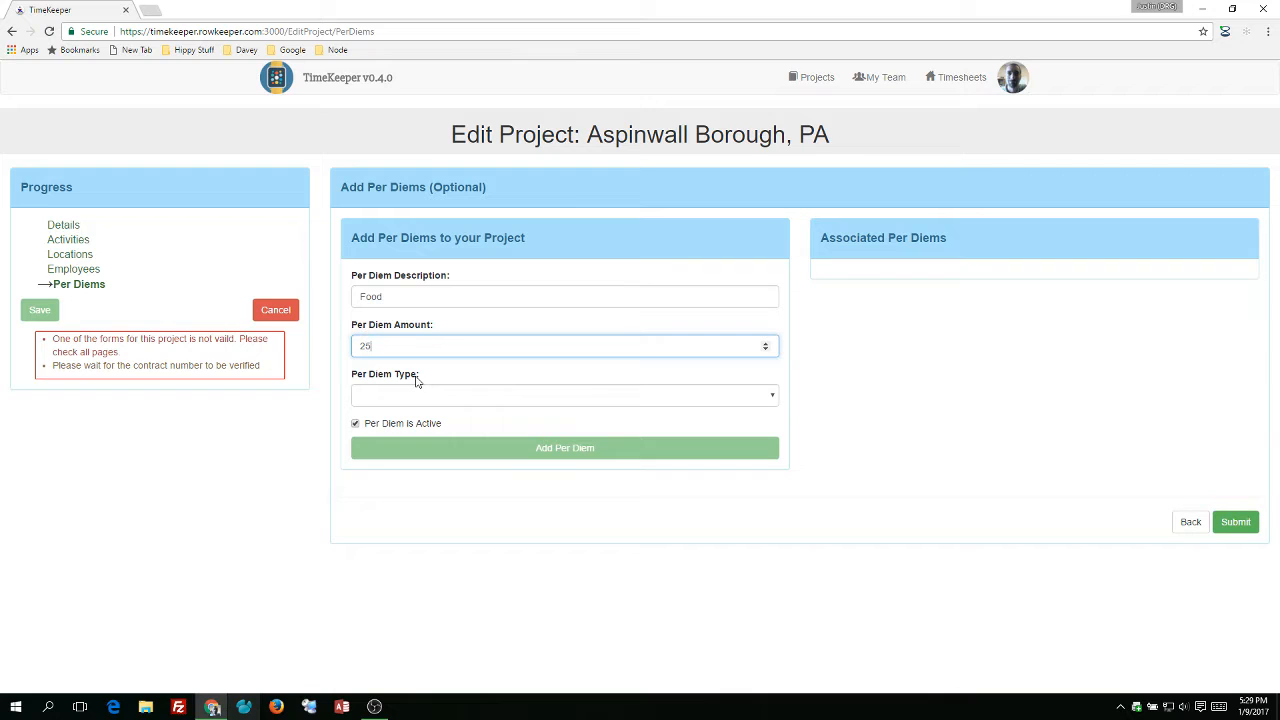
pyautogui.click(407, 398)
pyautogui.click(401, 424)
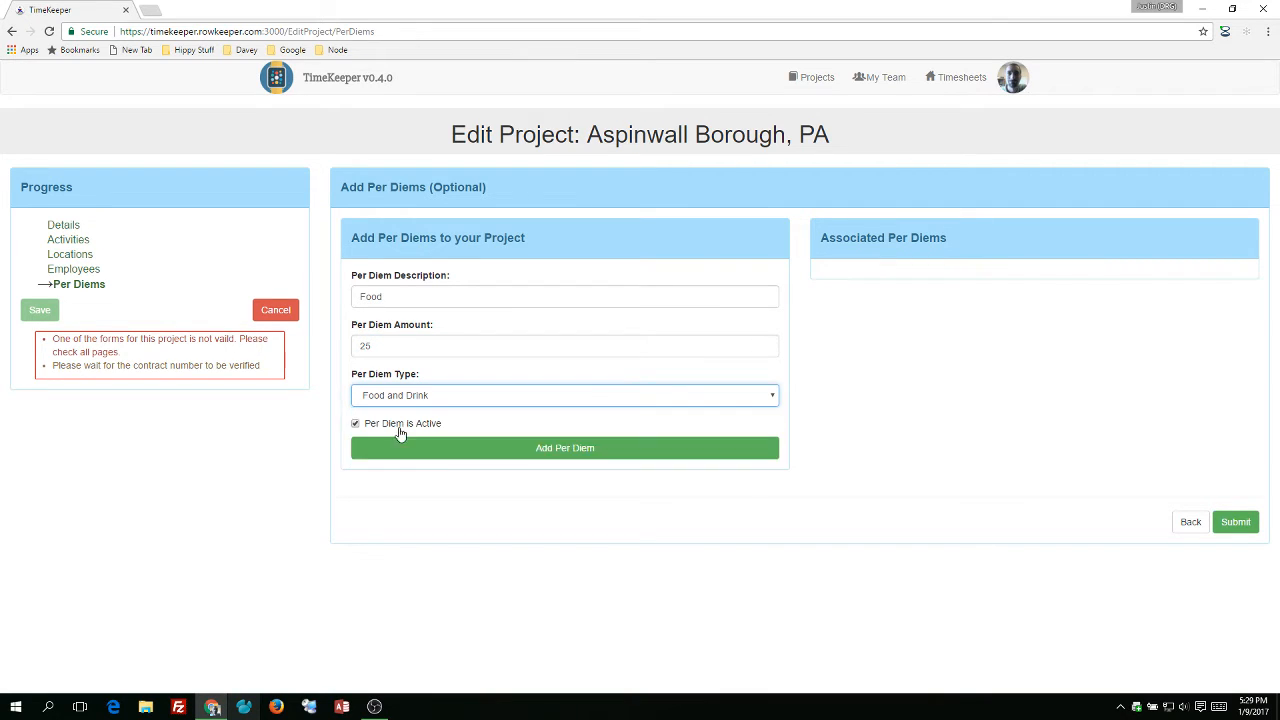
pyautogui.click(451, 451)
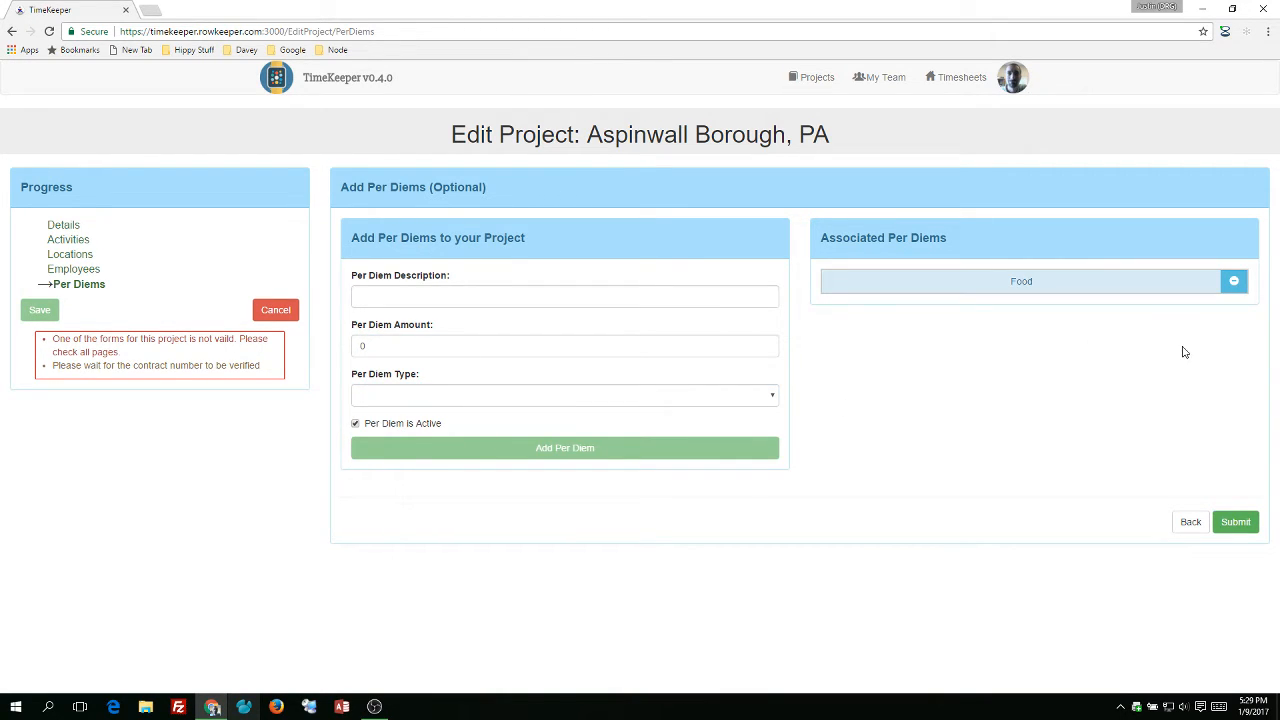